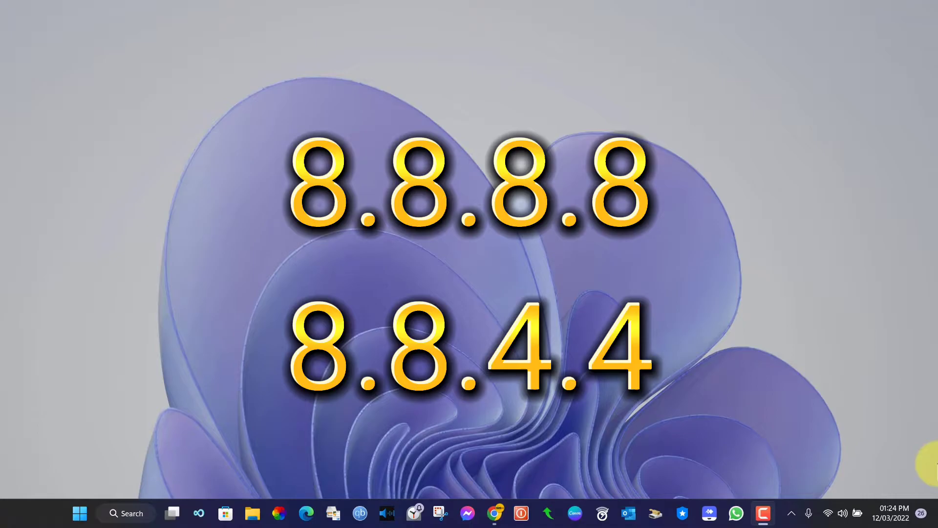
Step: Open the OpenDNS website in Chrome and go to the OpenDNS Family Shield setup guide among the consumer packages
click(496, 514)
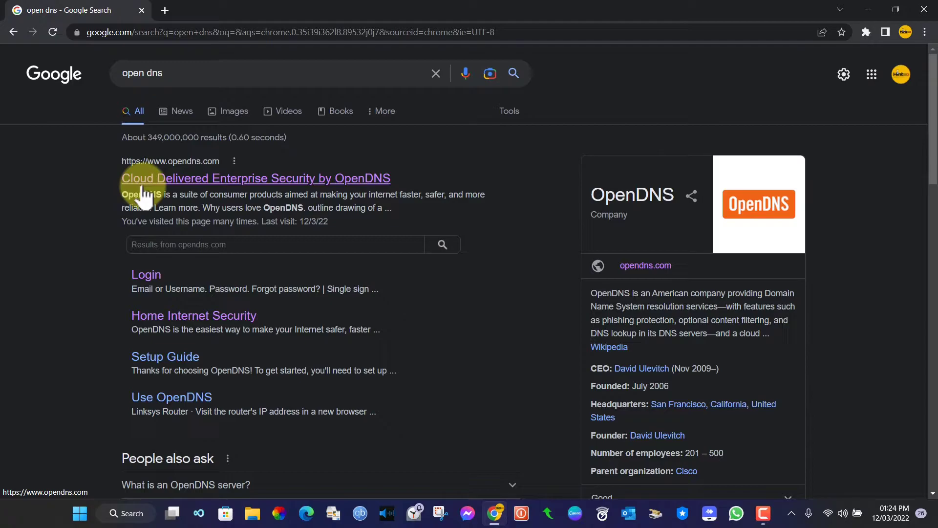
click(184, 182)
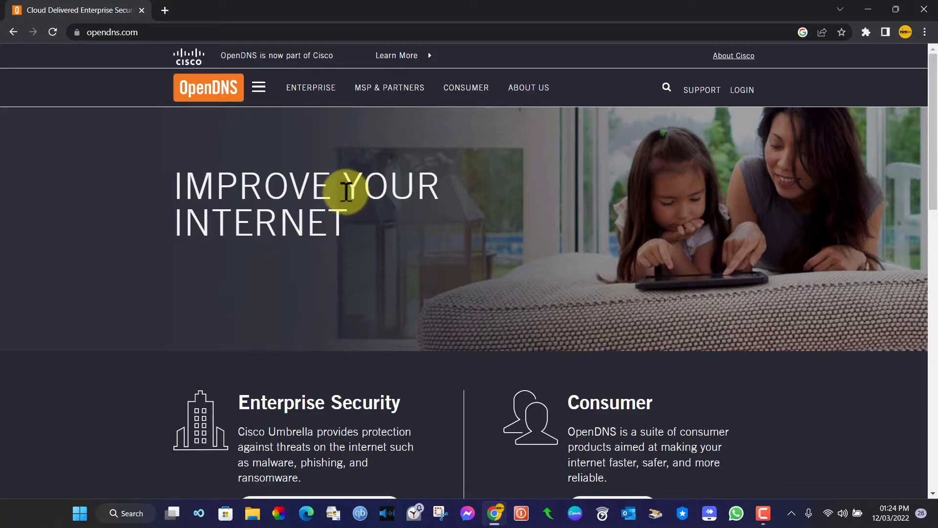
click(465, 90)
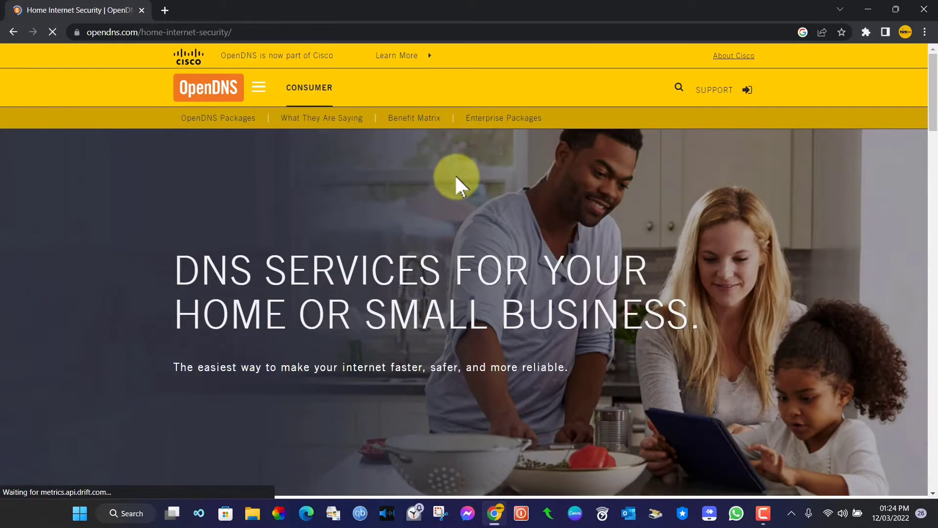
scroll(436, 155, down, 10)
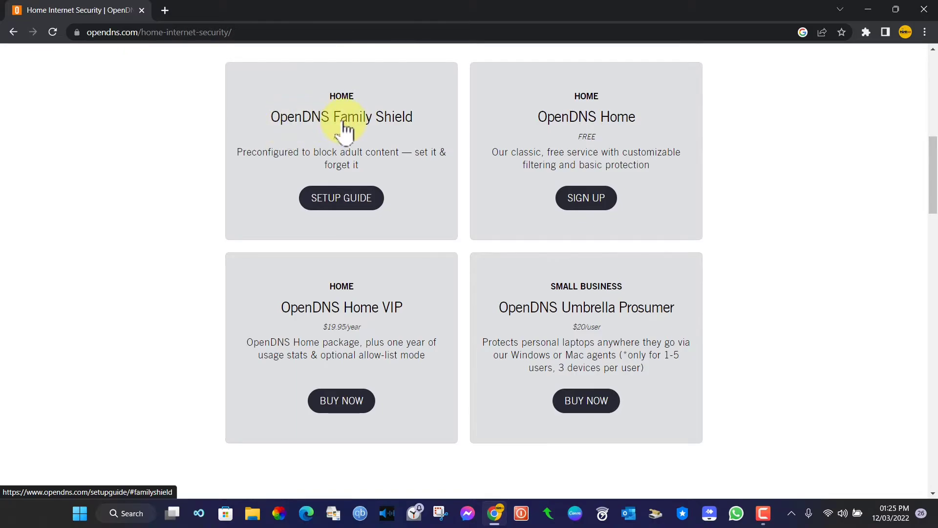
click(327, 204)
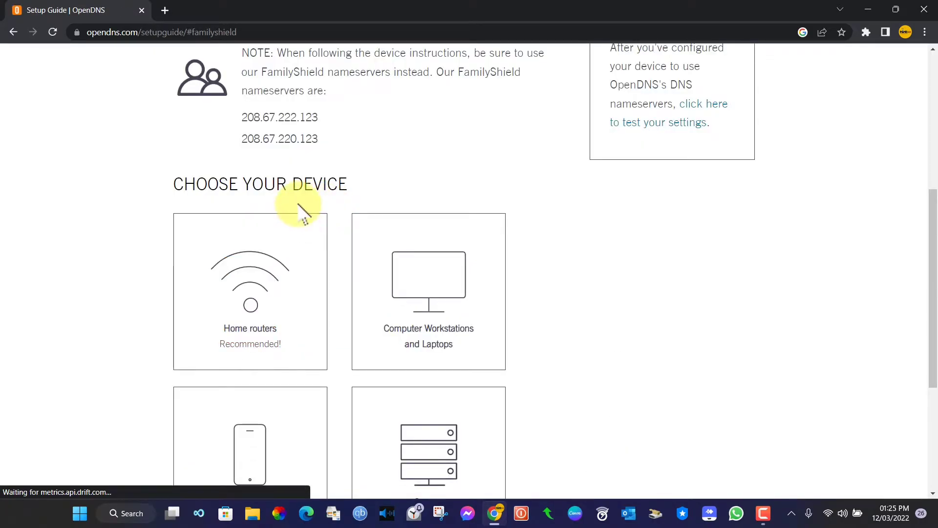
Step: Review the setup guide's introduction and its FamilyShield nameserver addresses
scroll(297, 193, up, 3)
scroll(298, 192, up, 4)
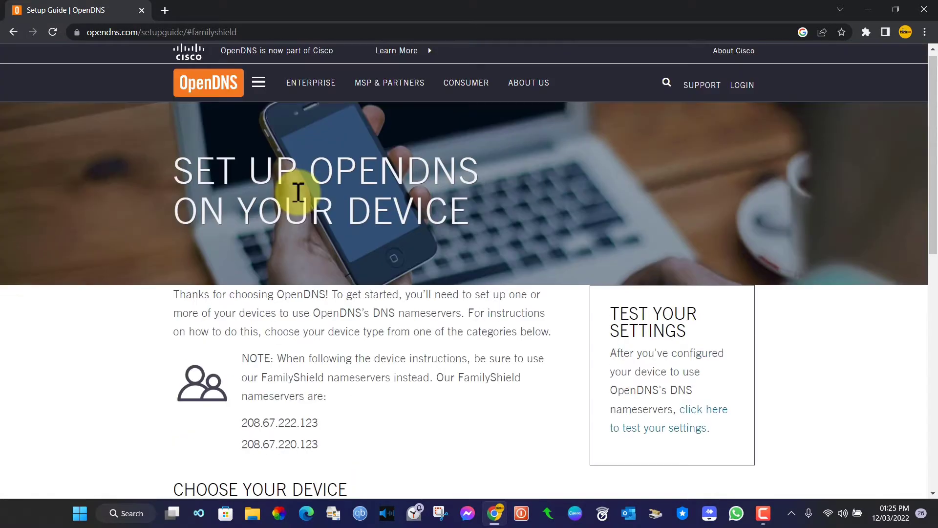
scroll(297, 193, down, 6)
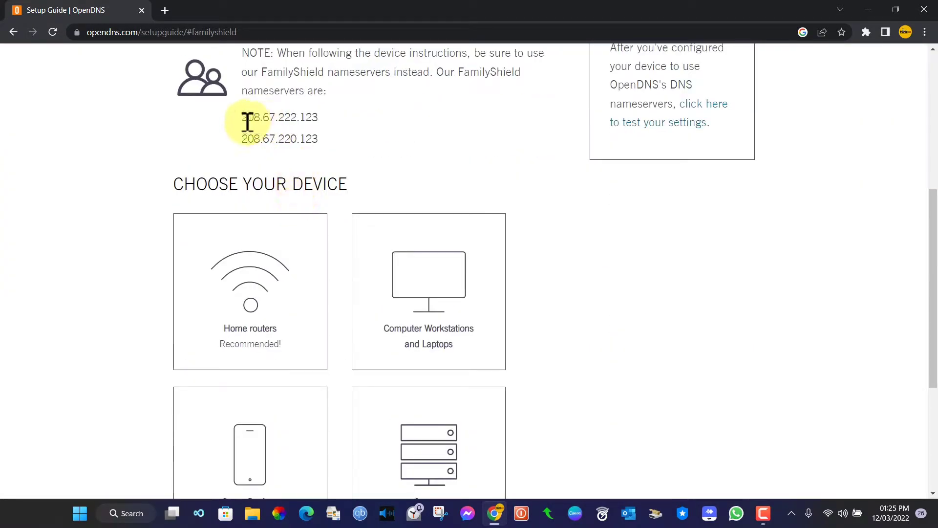
drag(243, 119, 332, 152)
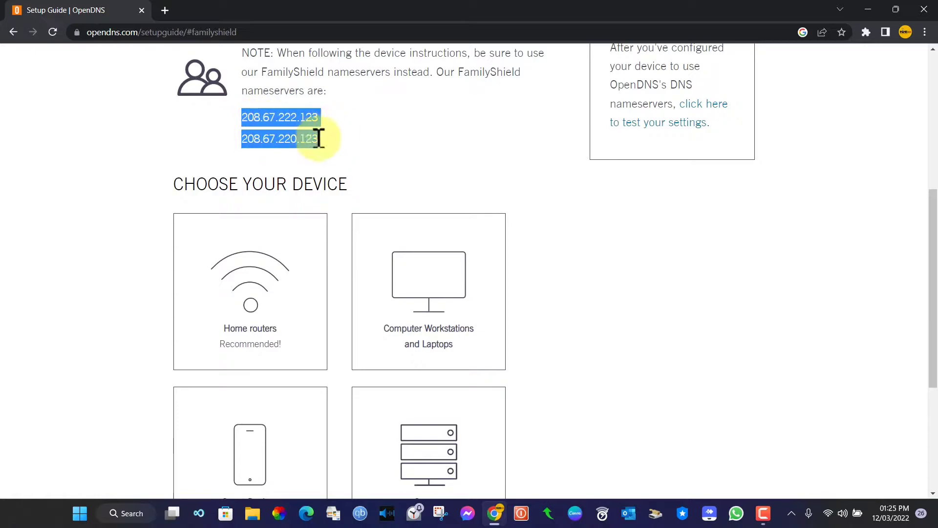
click(330, 141)
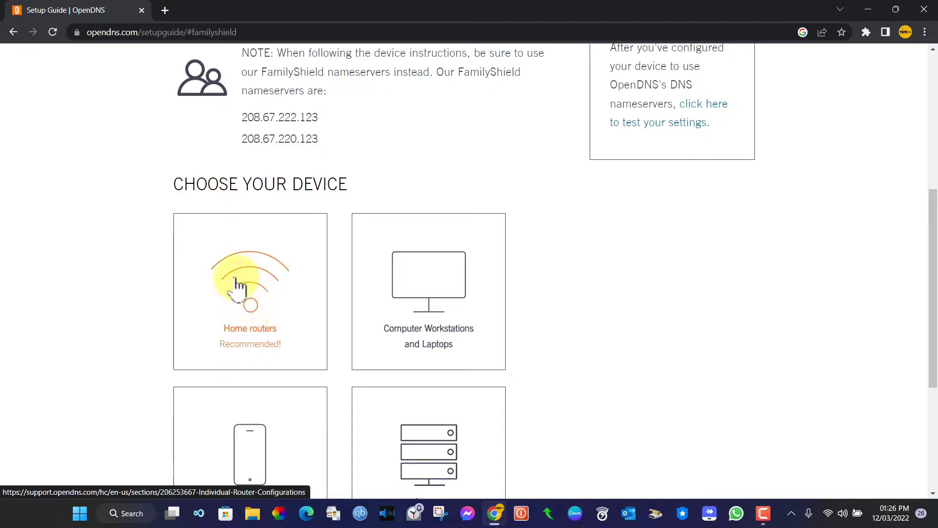
Step: Browse the home router configuration guides and open the TP-Link Archer8 article
click(254, 312)
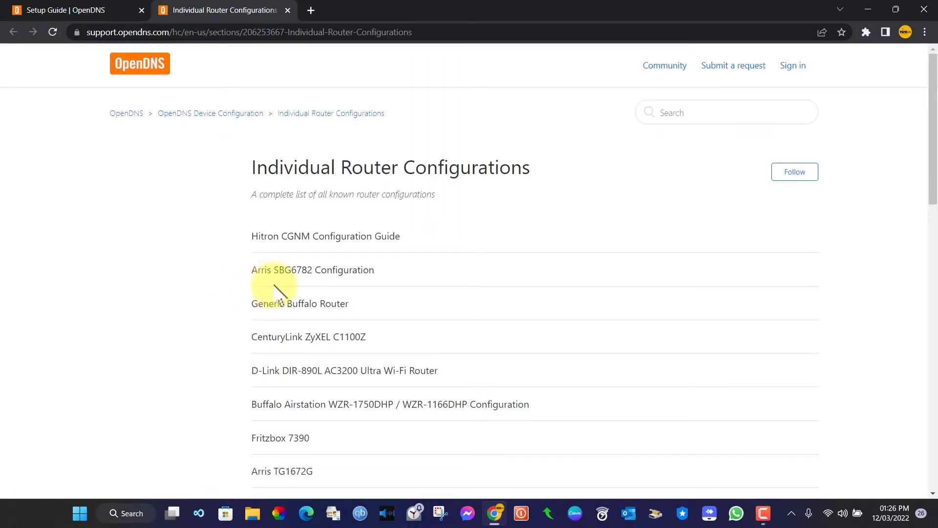
scroll(299, 275, down, 15)
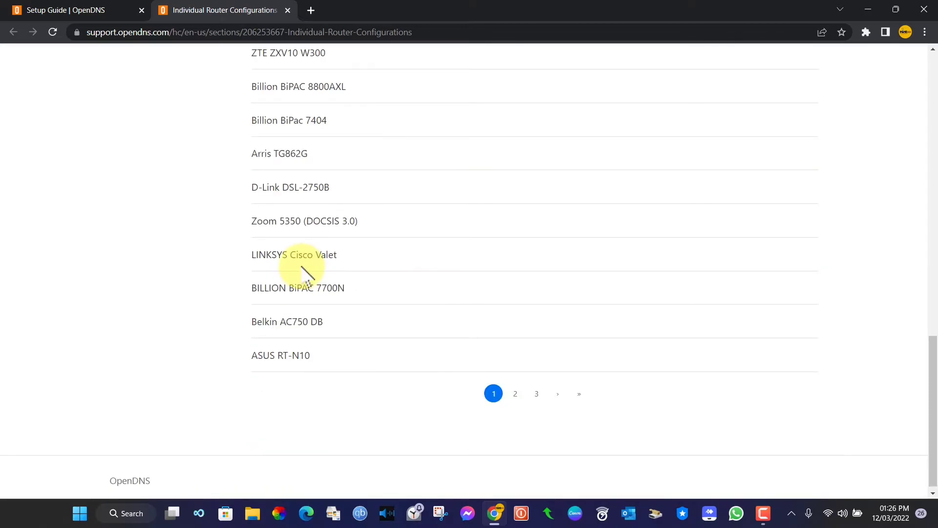
scroll(302, 267, up, 14)
scroll(302, 269, up, 3)
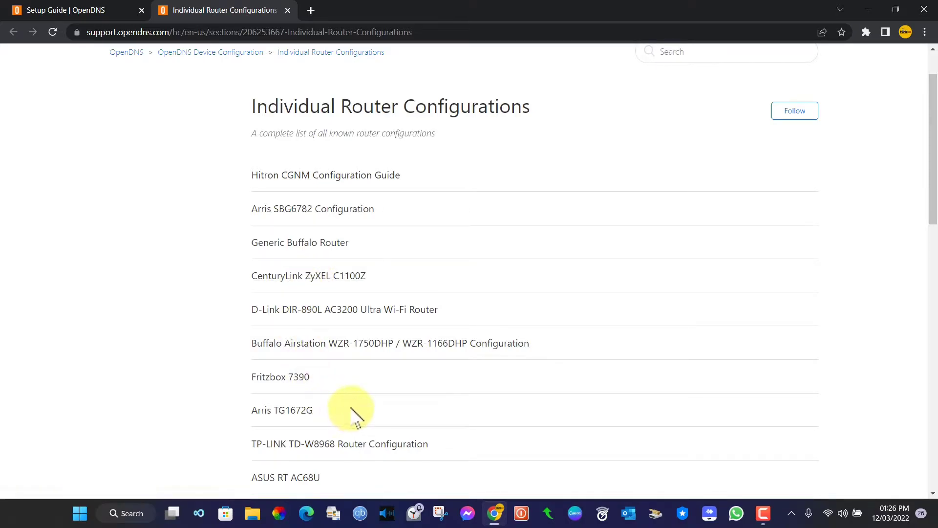
scroll(350, 409, down, 1)
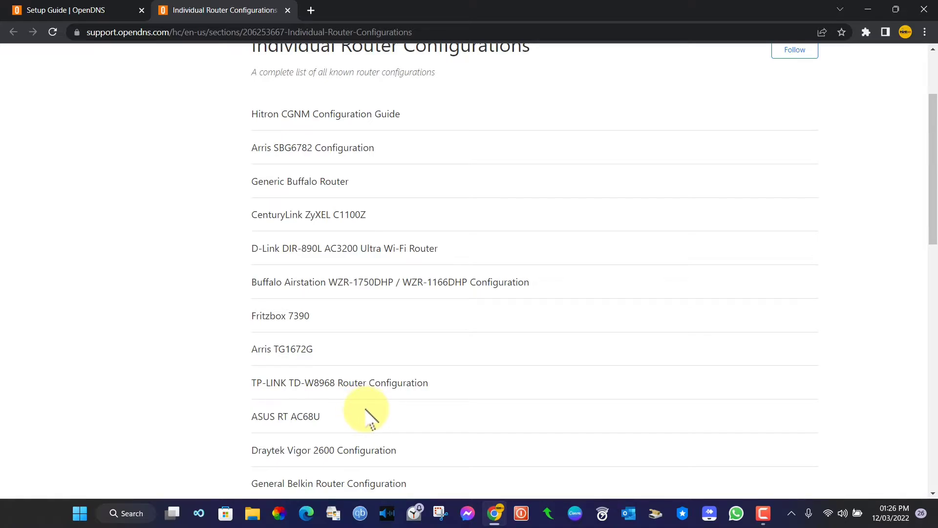
scroll(368, 416, down, 1)
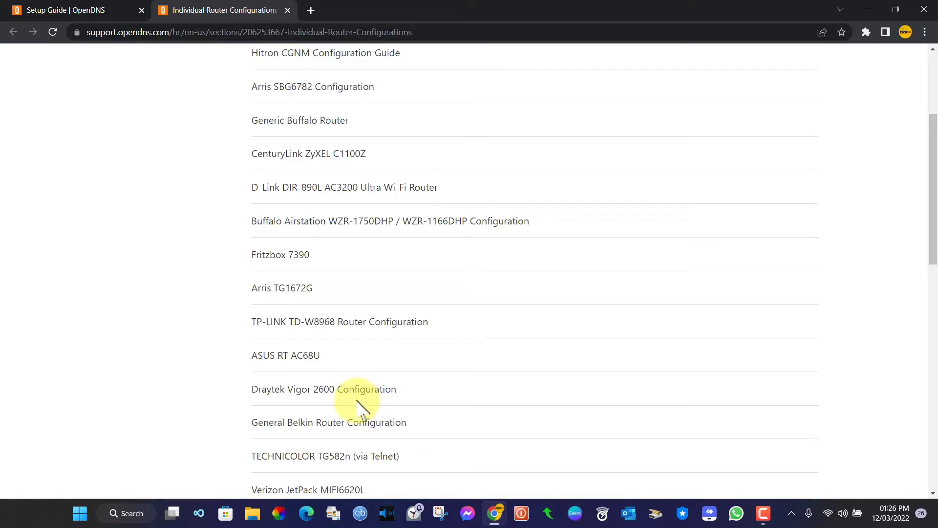
scroll(361, 408, down, 5)
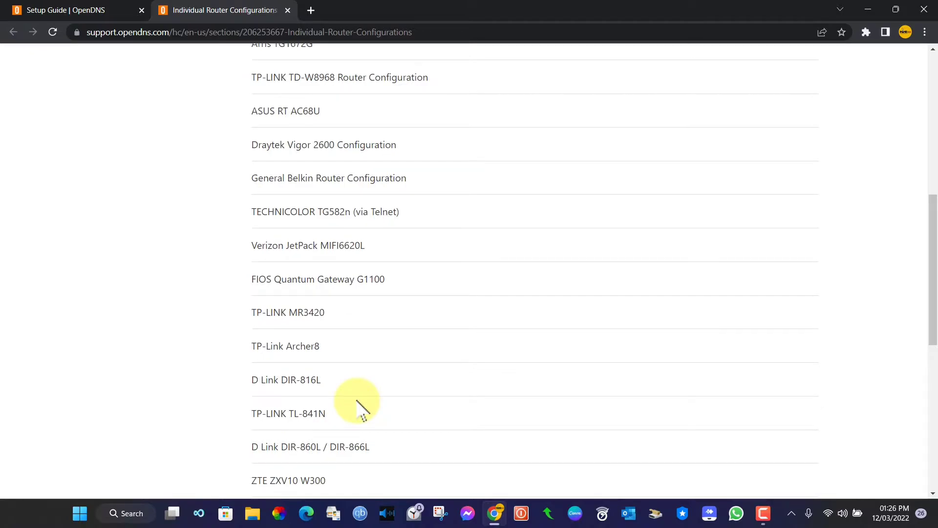
click(282, 353)
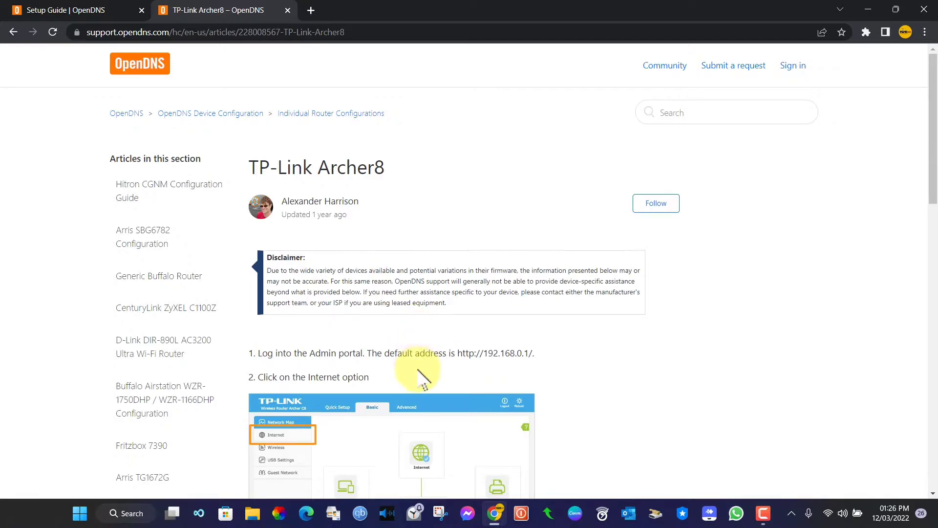
Step: Read the TP-Link Archer8 DNS configuration steps and compare their server addresses with the FamilyShield nameservers in the setup guide
scroll(419, 373, down, 5)
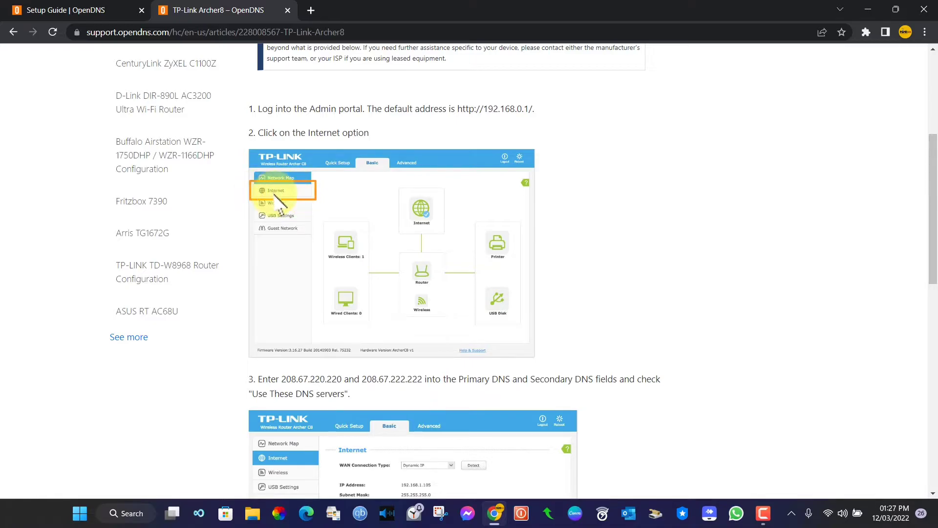
scroll(318, 266, down, 3)
scroll(313, 259, down, 3)
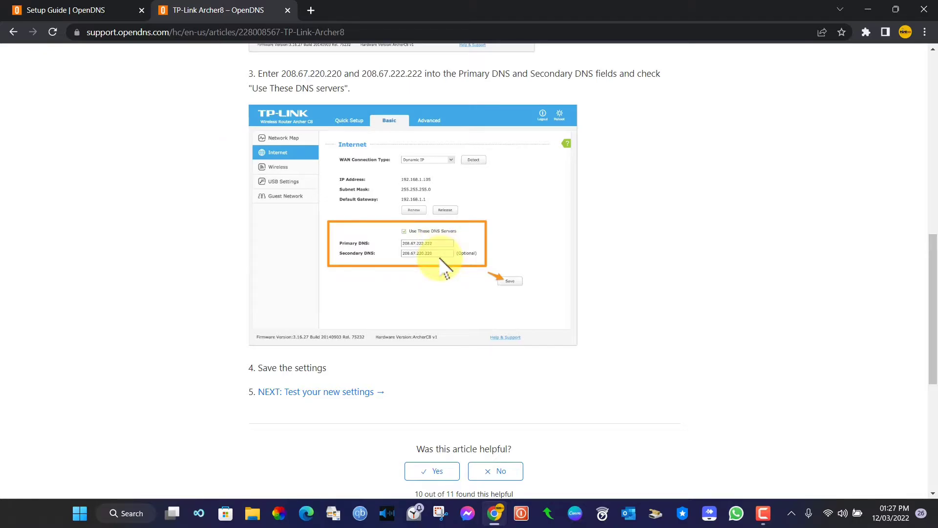
click(92, 10)
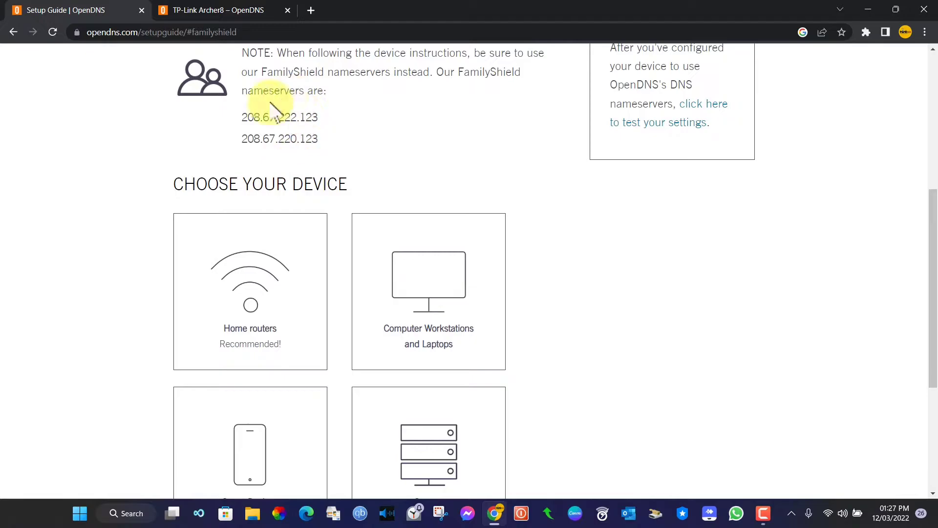
click(221, 11)
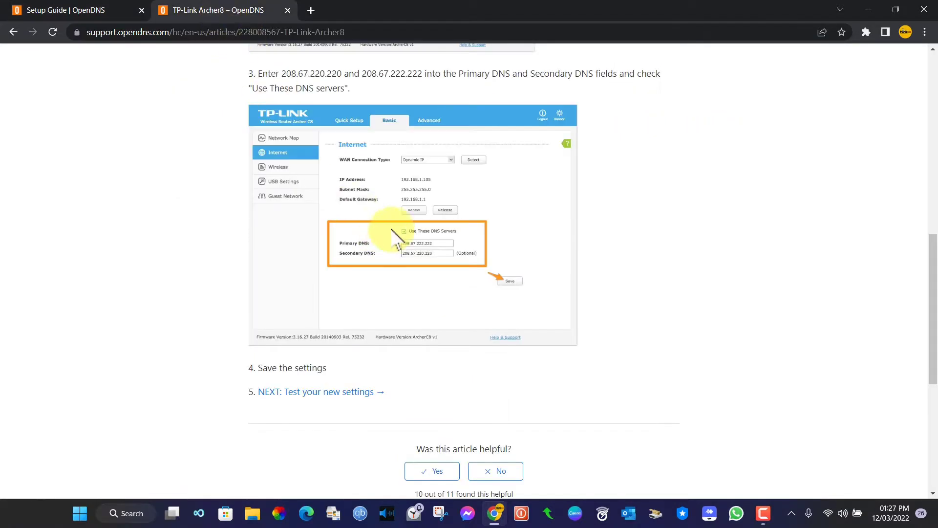
scroll(423, 251, down, 2)
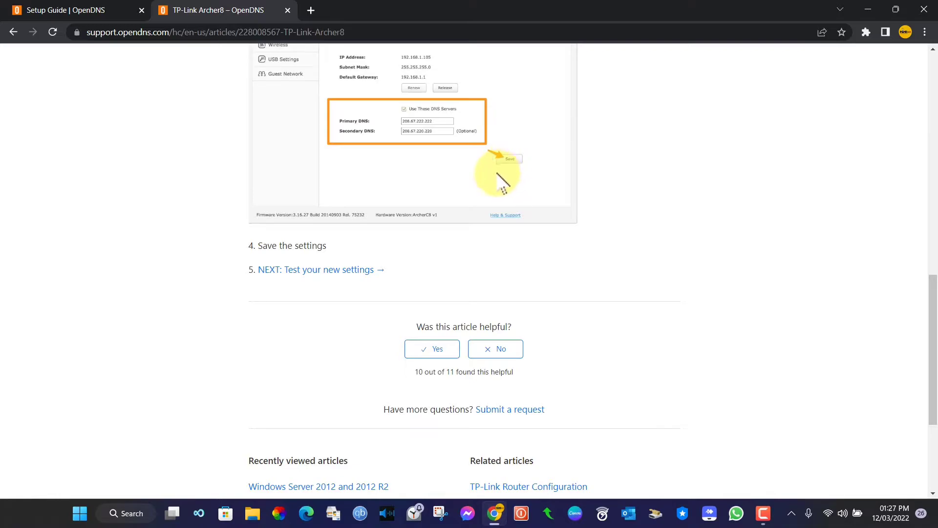
scroll(495, 194, up, 3)
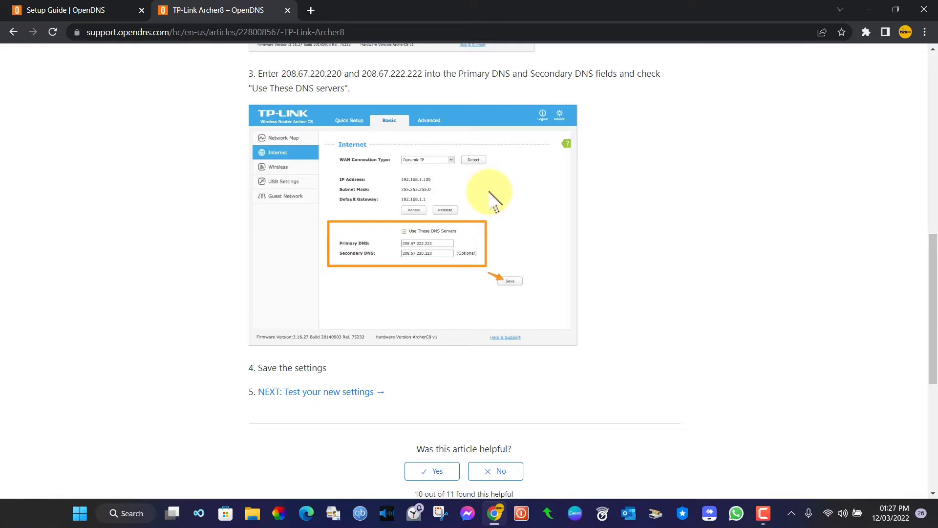
Step: Close the router article and open the configuration guides for computer workstations and laptops
click(287, 10)
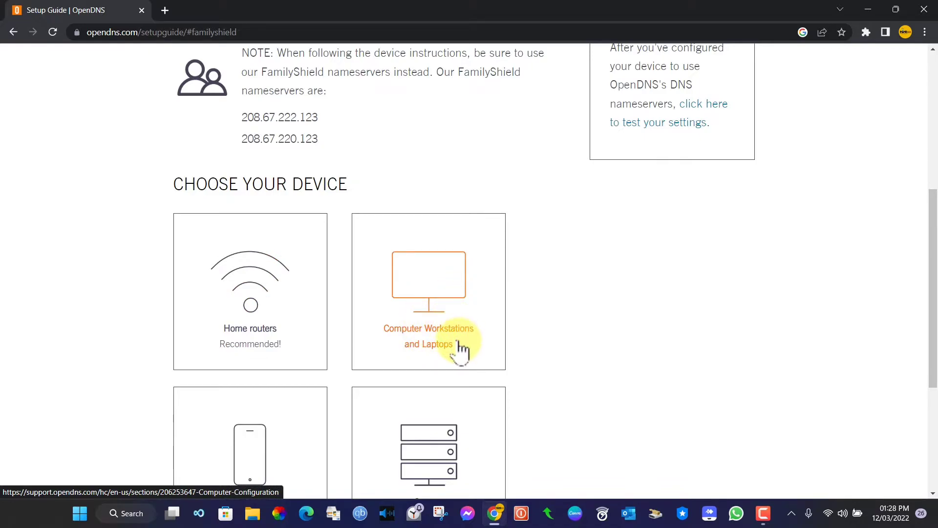
click(445, 293)
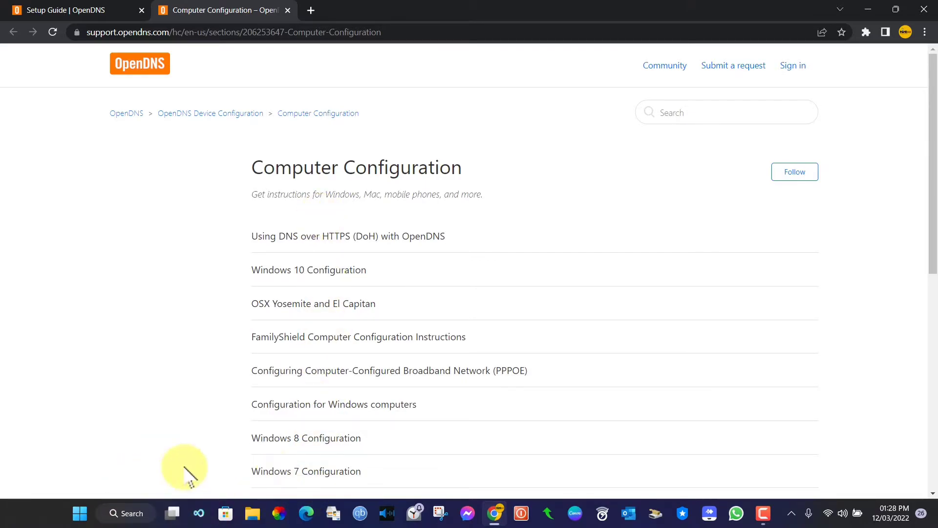
Step: Open the network adapter settings from Control Panel's Network and Sharing Center
click(135, 512)
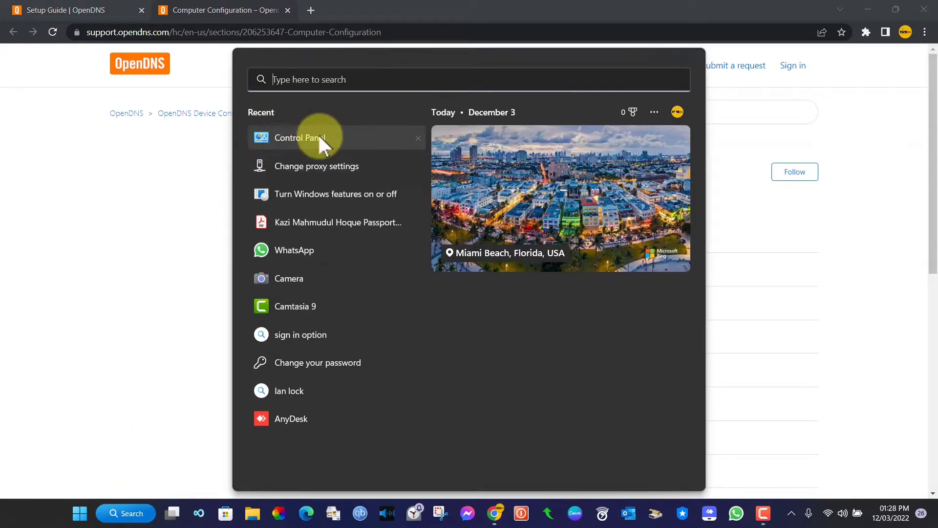
click(316, 146)
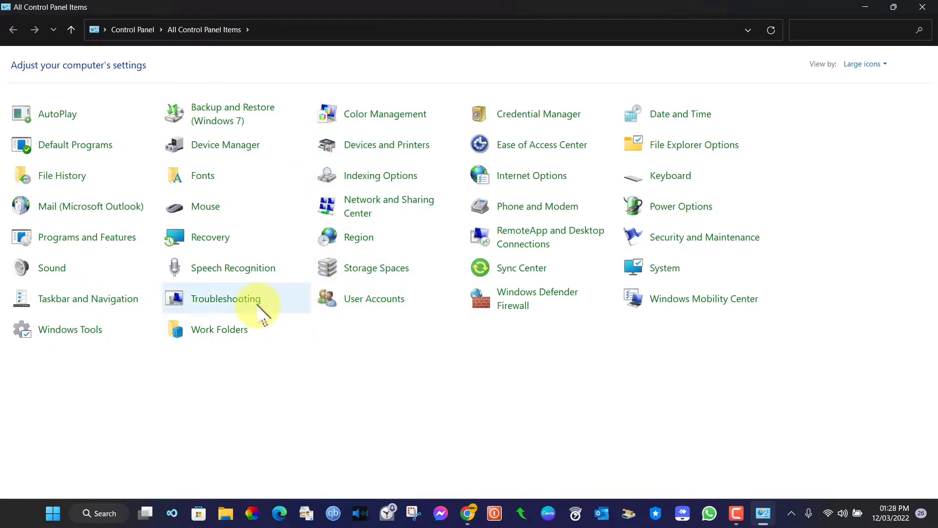
click(399, 199)
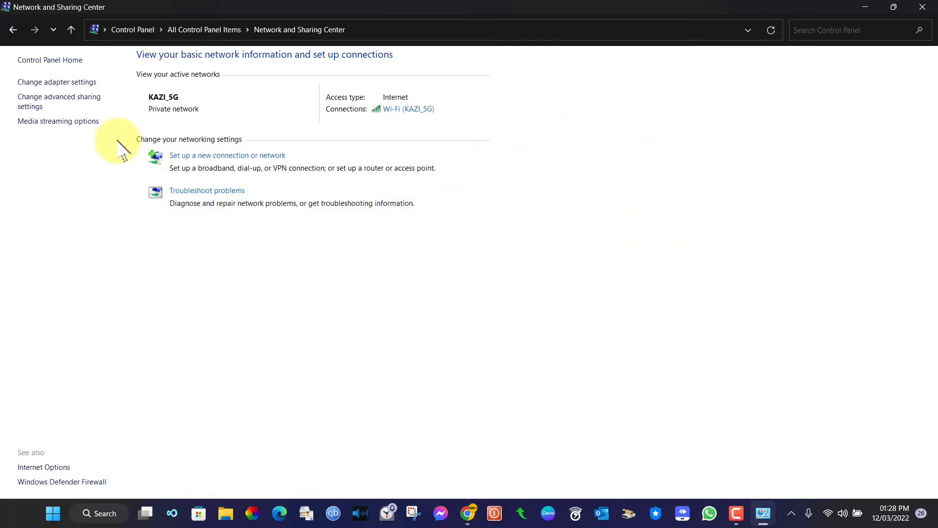
click(69, 83)
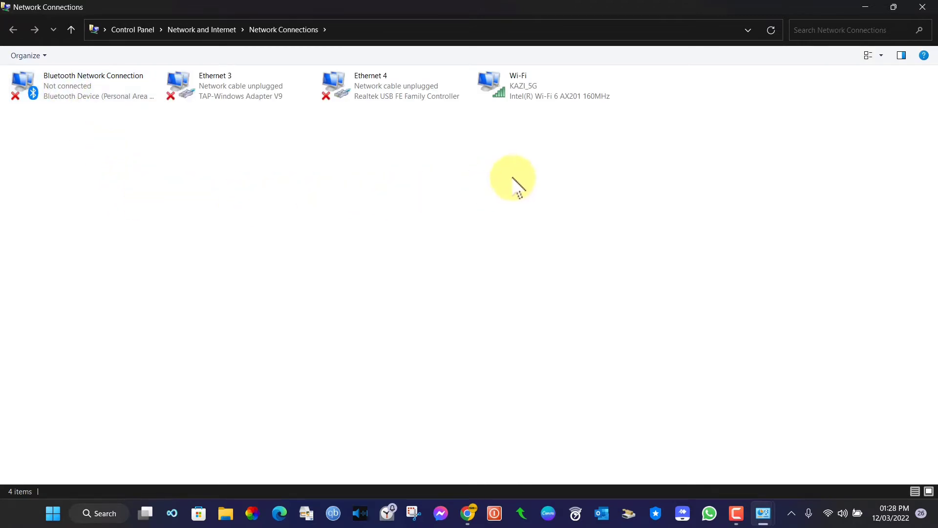
Step: Open the Internet Protocol Version 4 (TCP/IPv4) properties of the Wi-Fi connection
right_click(517, 85)
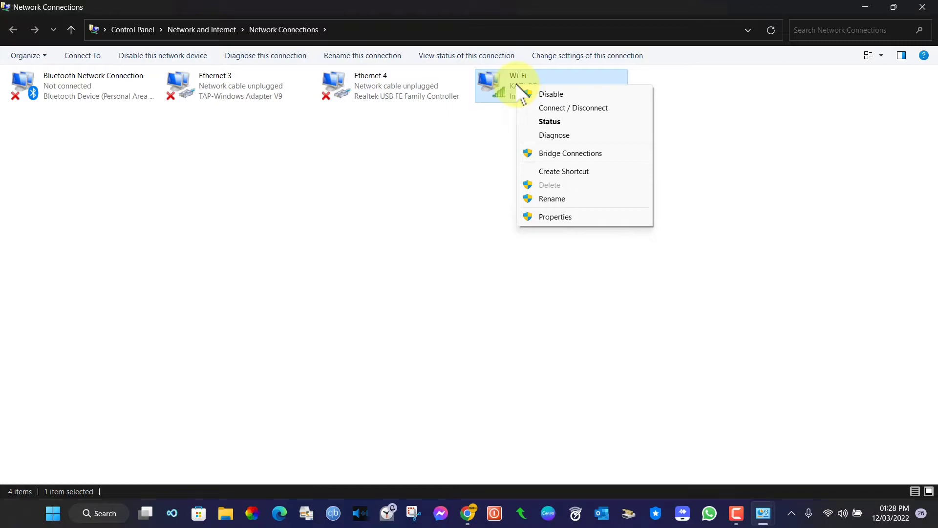
click(596, 219)
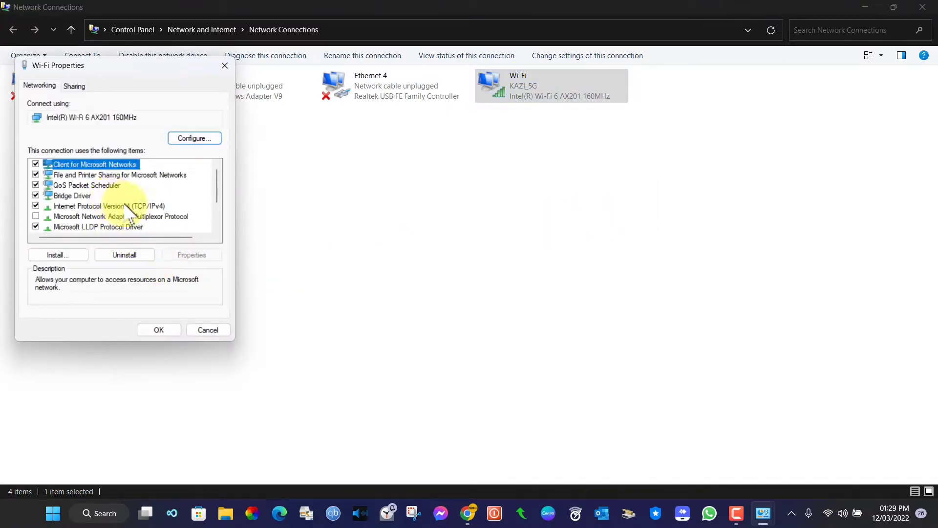
click(128, 206)
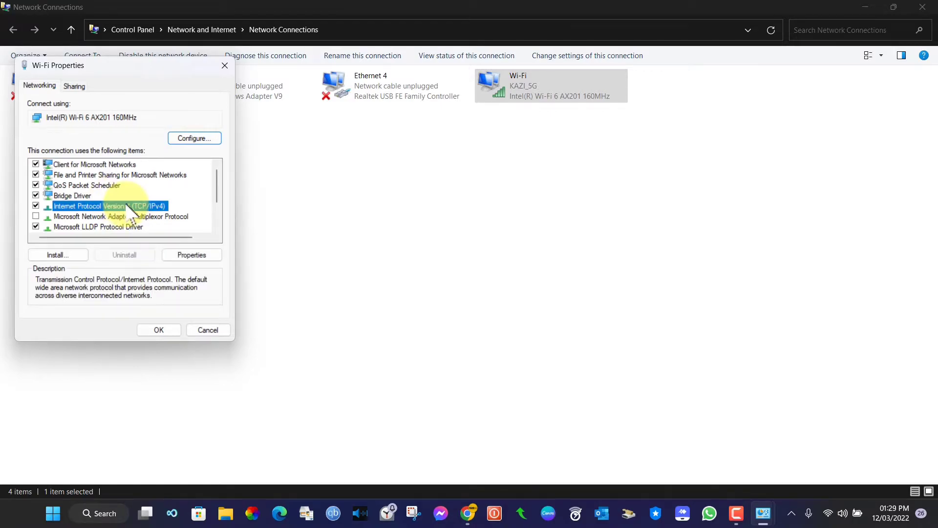
double_click(128, 207)
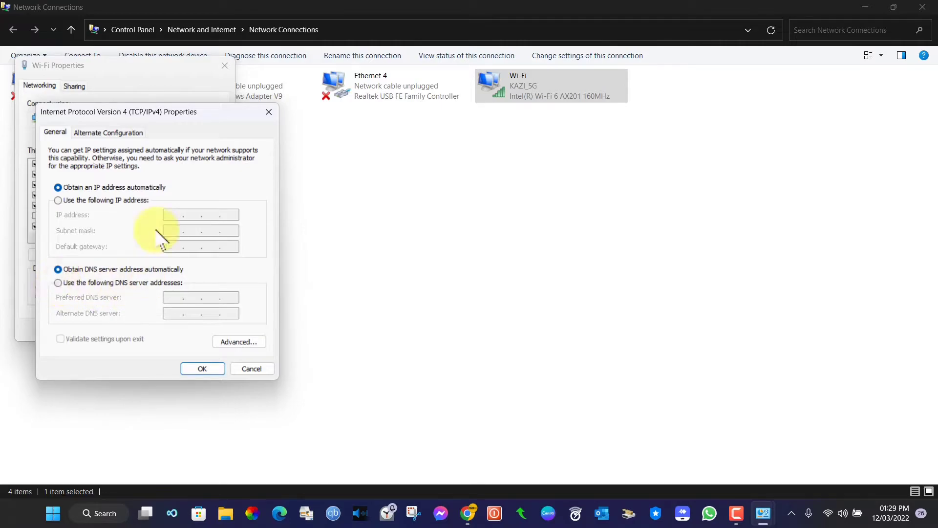
Step: Choose manually specified DNS server addresses for the Wi-Fi connection and look up both FamilyShield nameservers in the browser's setup guide
click(57, 283)
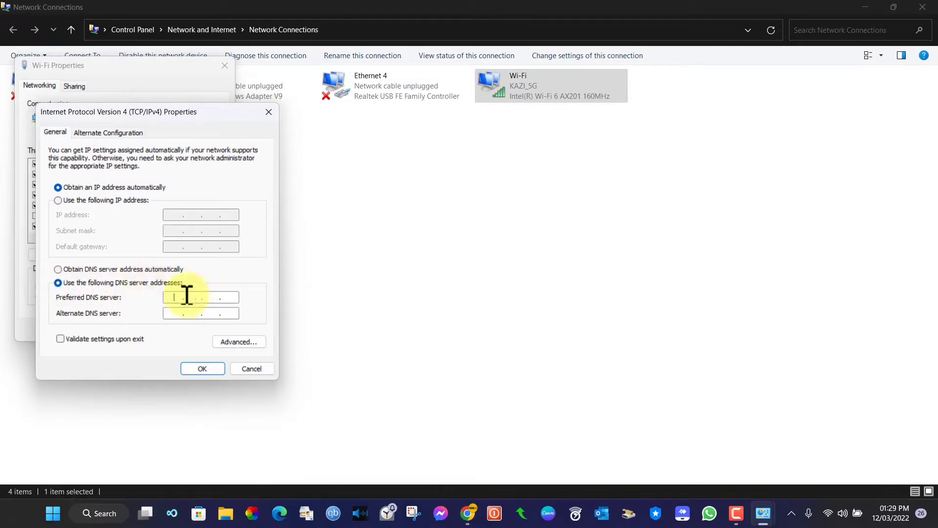
click(177, 314)
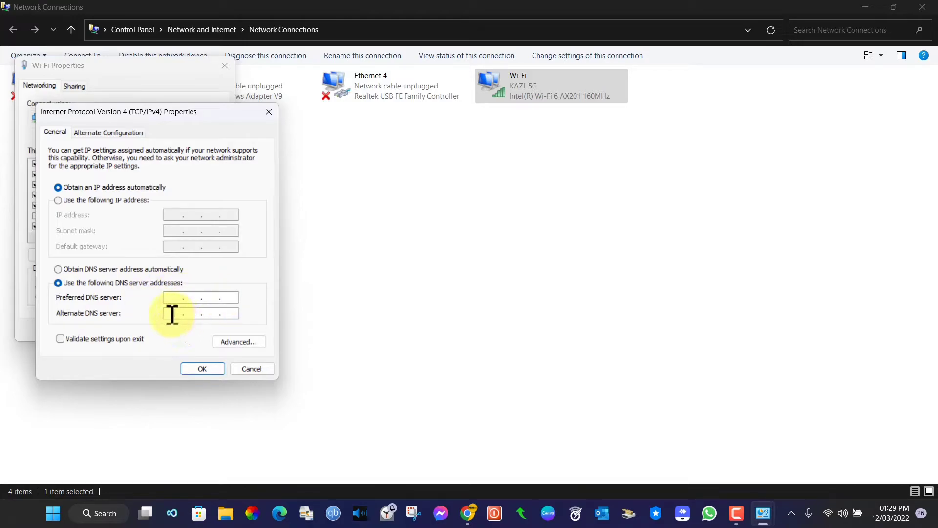
click(468, 513)
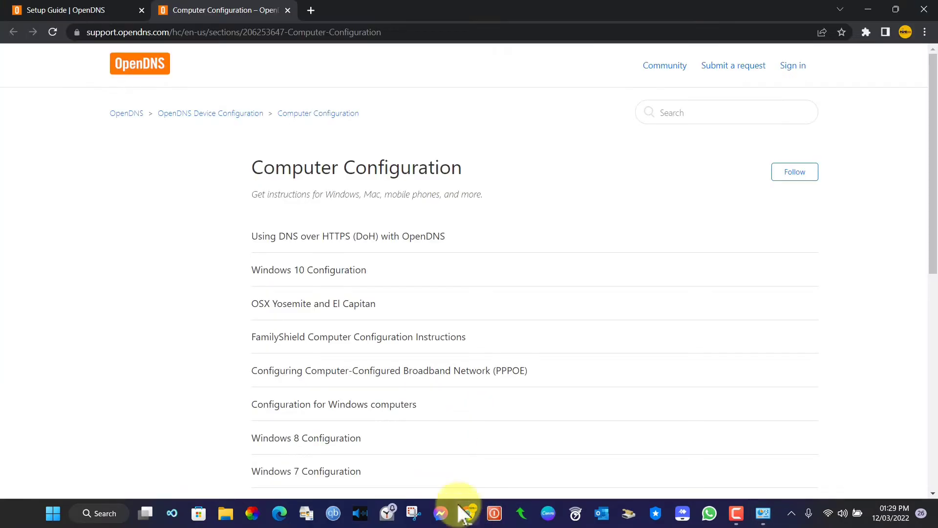
click(54, 10)
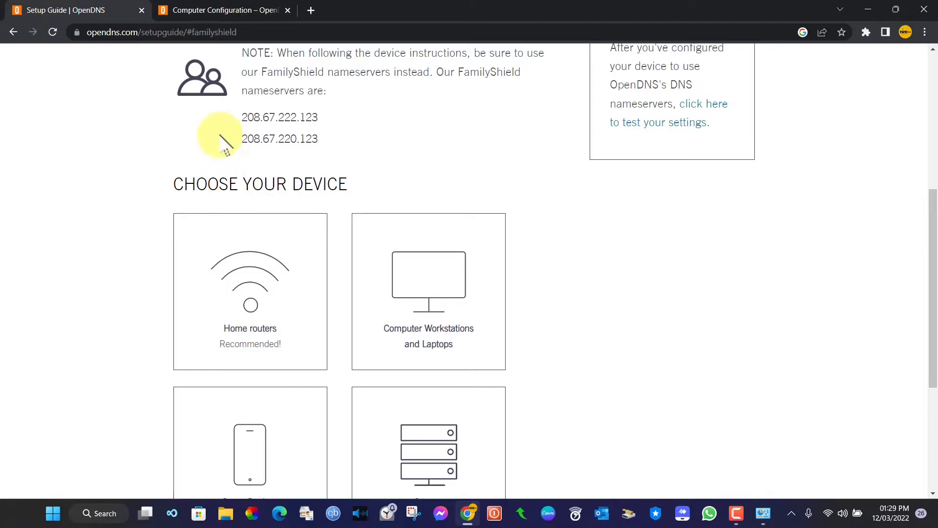
drag(243, 118, 326, 116)
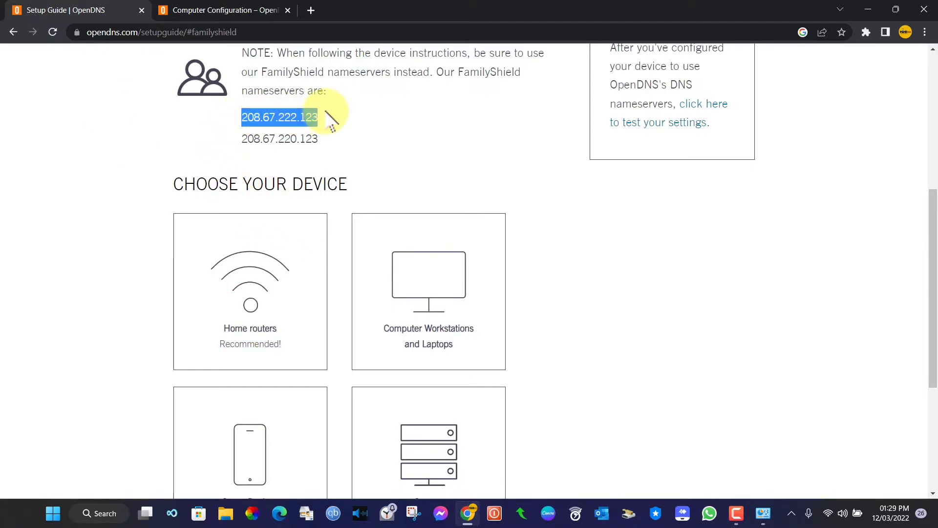
triple_click(274, 140)
drag(247, 138, 312, 139)
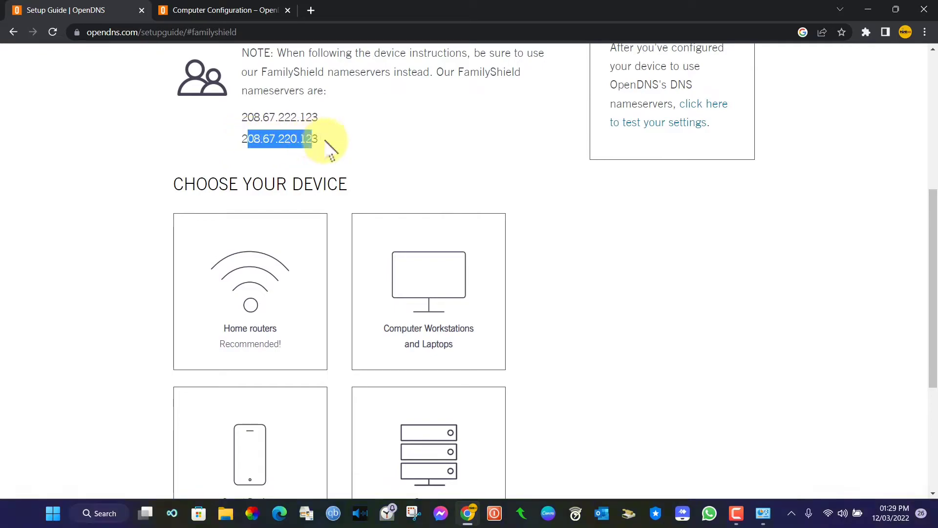
click(329, 147)
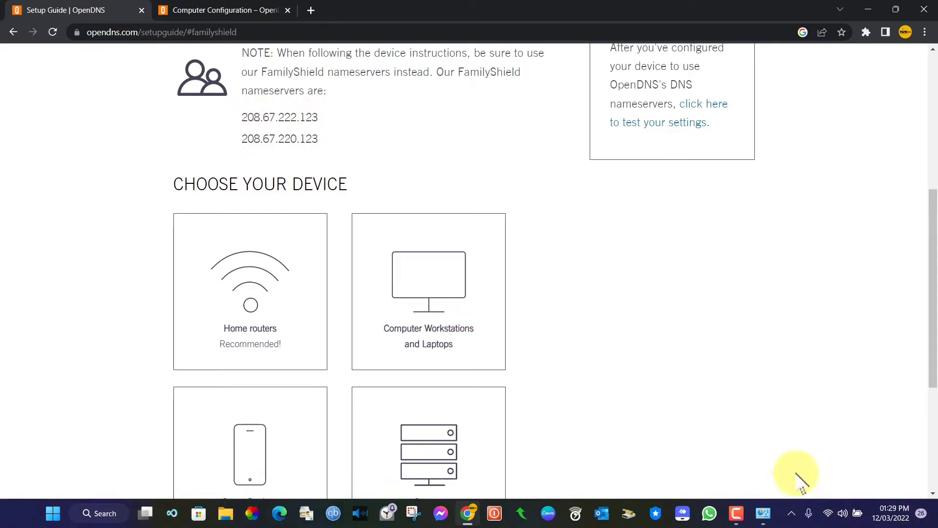
Step: Return to the Network Connections window and switch the IPv4 setting back to obtaining the DNS server address automatically
click(764, 513)
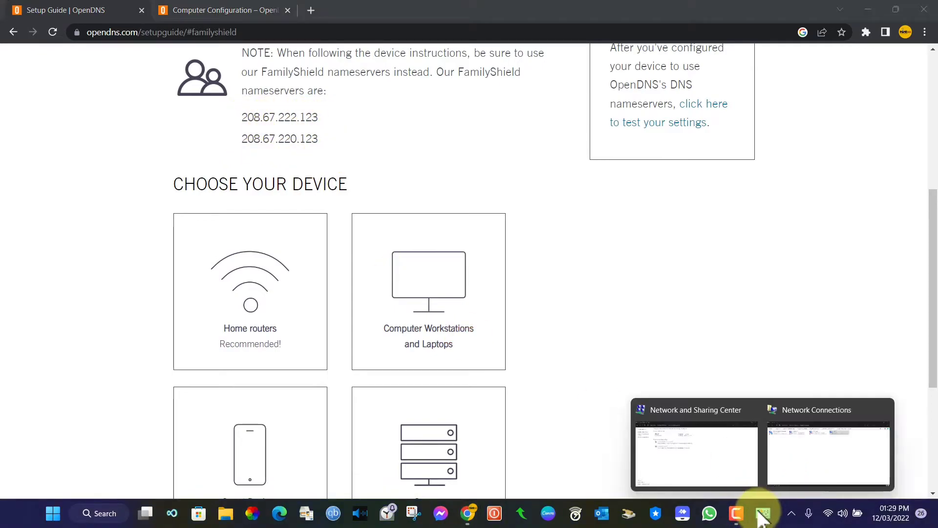
click(791, 466)
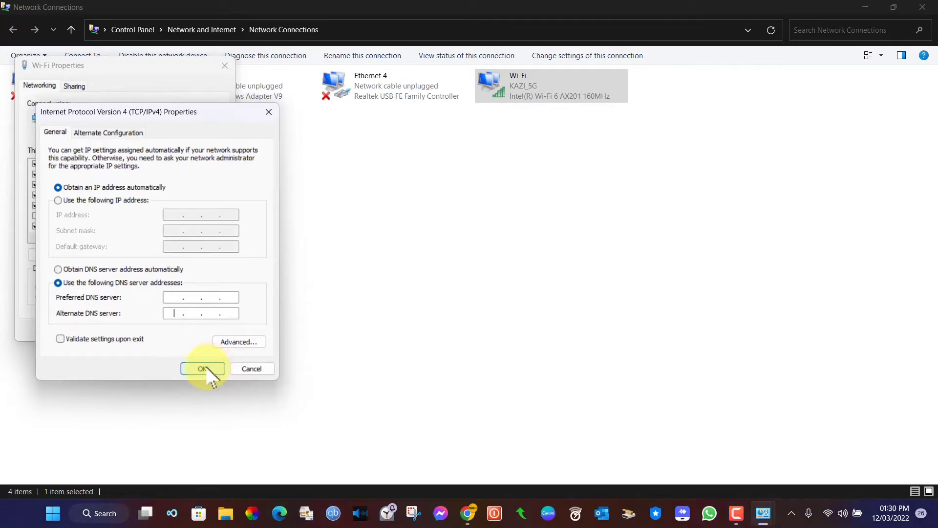
click(96, 268)
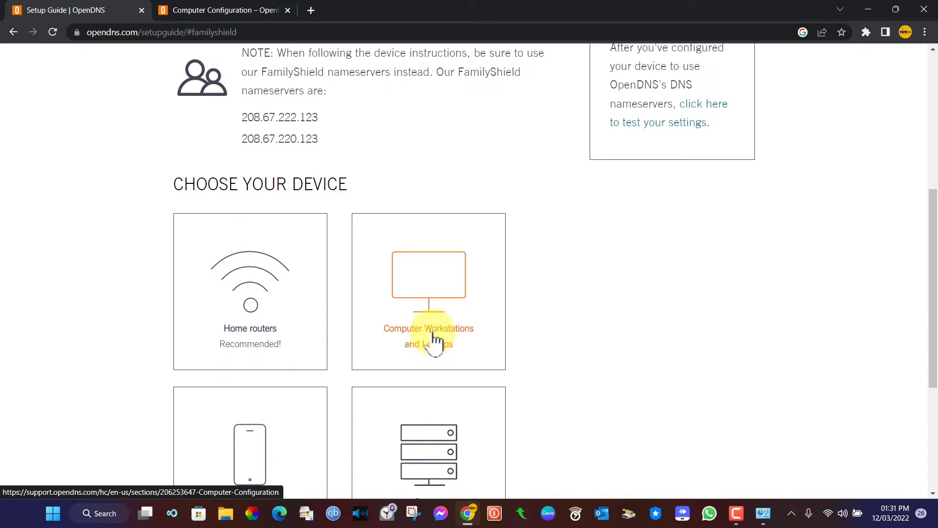
Step: Review the device categories in the OpenDNS setup guide and open the Smart Devices configuration guides
scroll(434, 340, down, 1)
scroll(433, 341, down, 1)
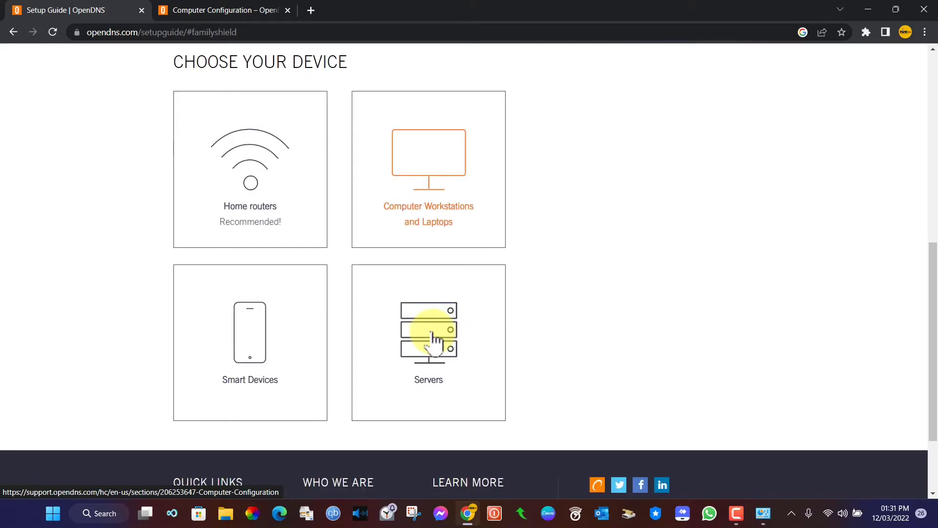
scroll(433, 337, down, 1)
scroll(433, 342, down, 1)
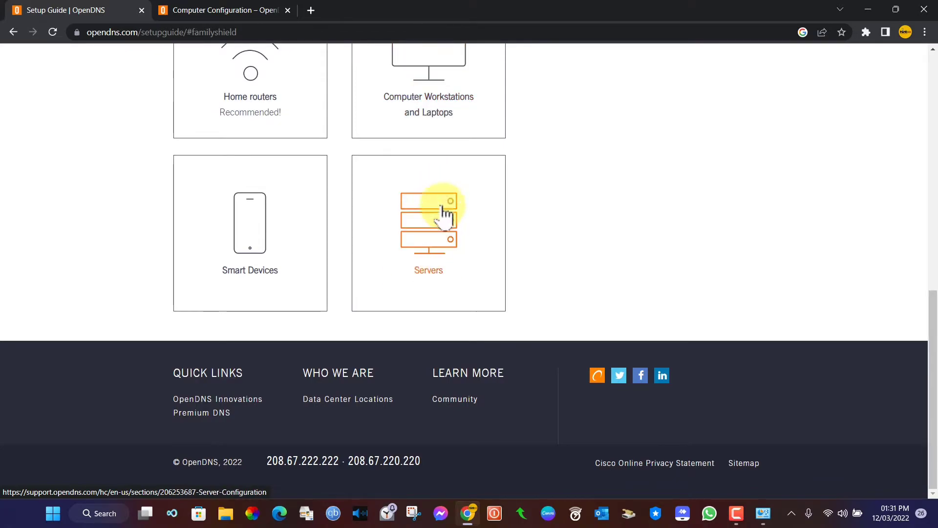
click(245, 287)
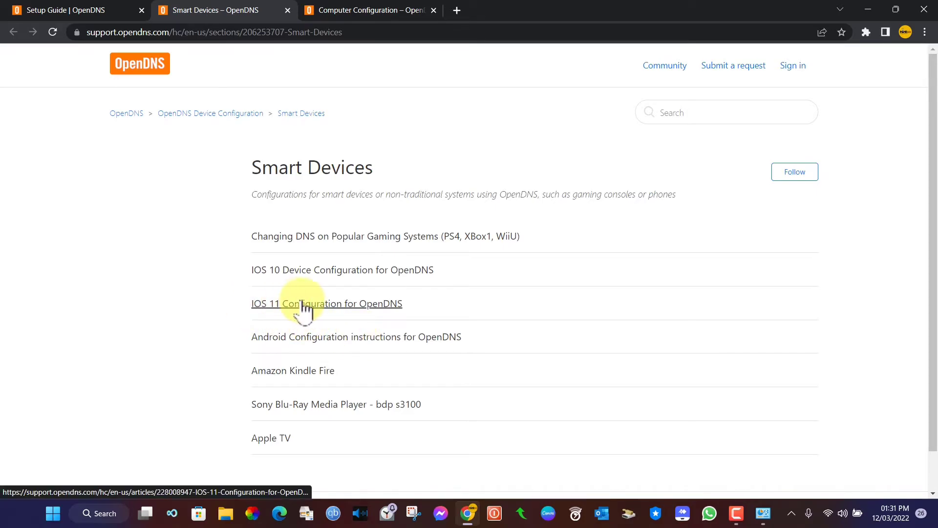
Step: Open the IOS 11 Configuration for OpenDNS article, read its manual DNS server steps, and leave the article
click(354, 306)
scroll(354, 313, down, 10)
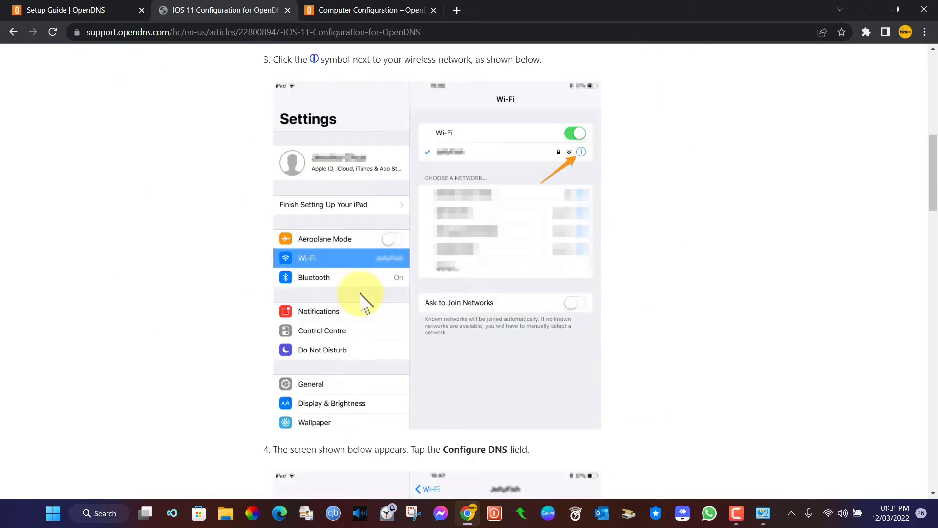
scroll(361, 322, down, 10)
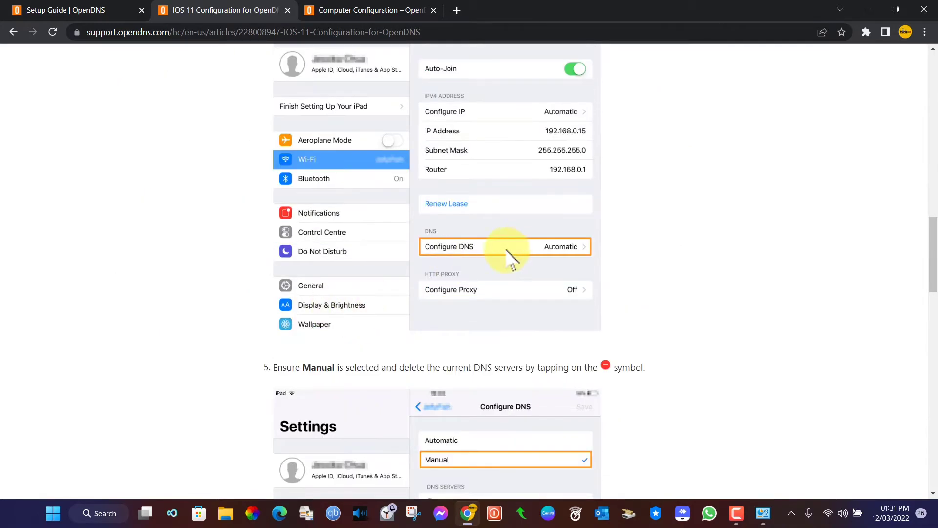
scroll(528, 311, down, 5)
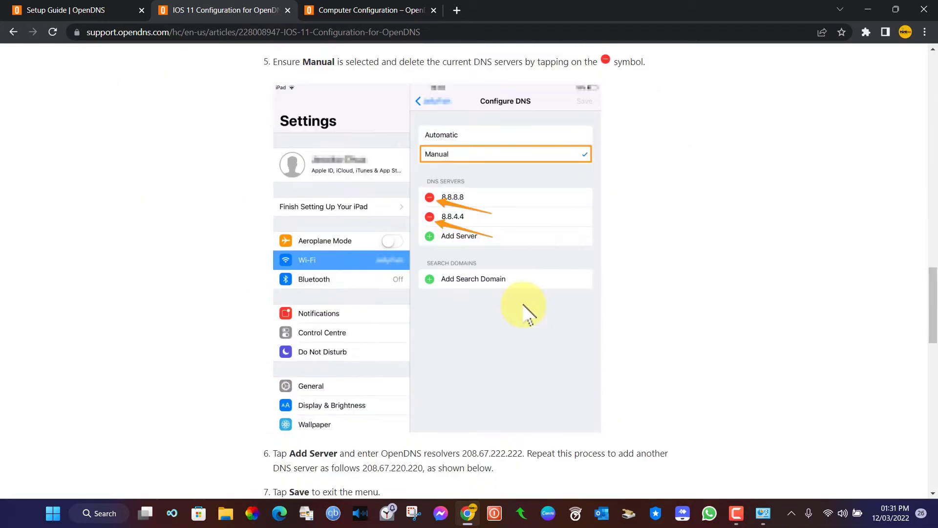
scroll(391, 186, down, 10)
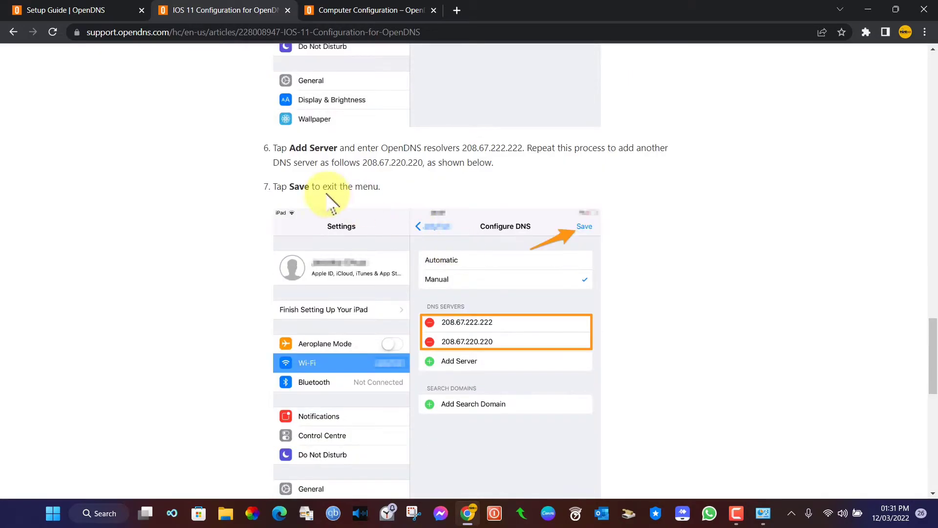
click(13, 33)
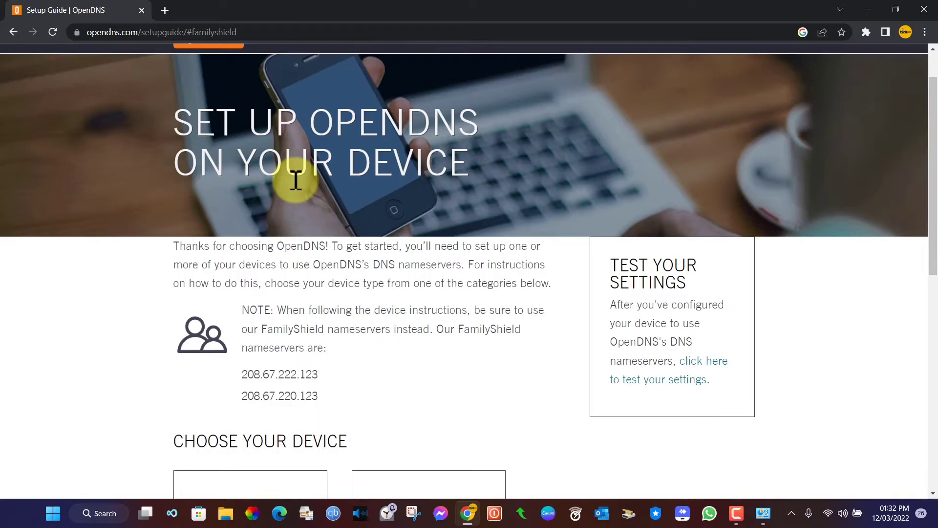
Step: Return to the home internet security packages, open the free OpenDNS Home sign-up page and examine its account form
scroll(296, 181, up, 1)
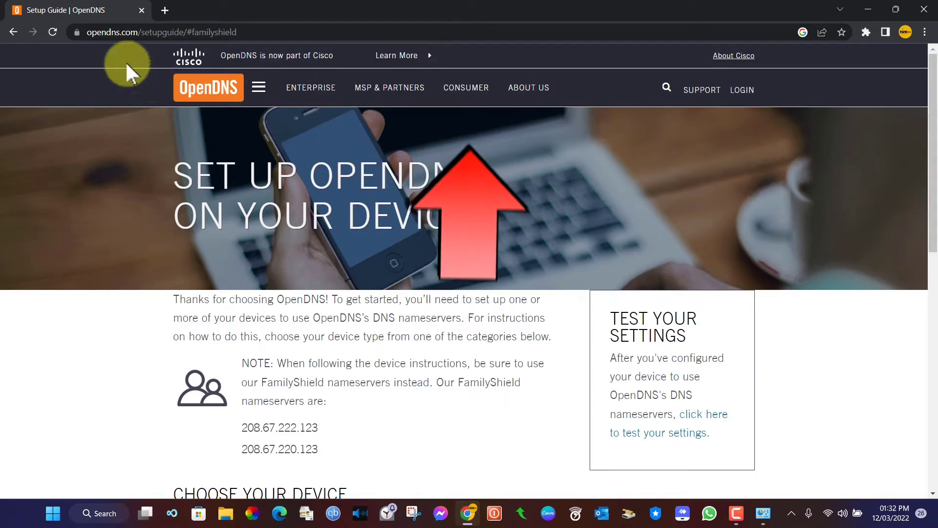
click(13, 32)
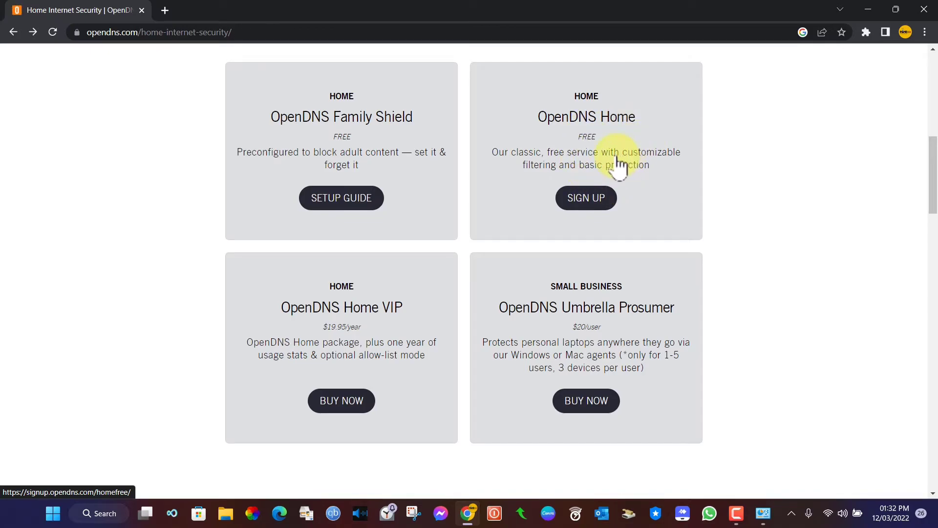
click(586, 201)
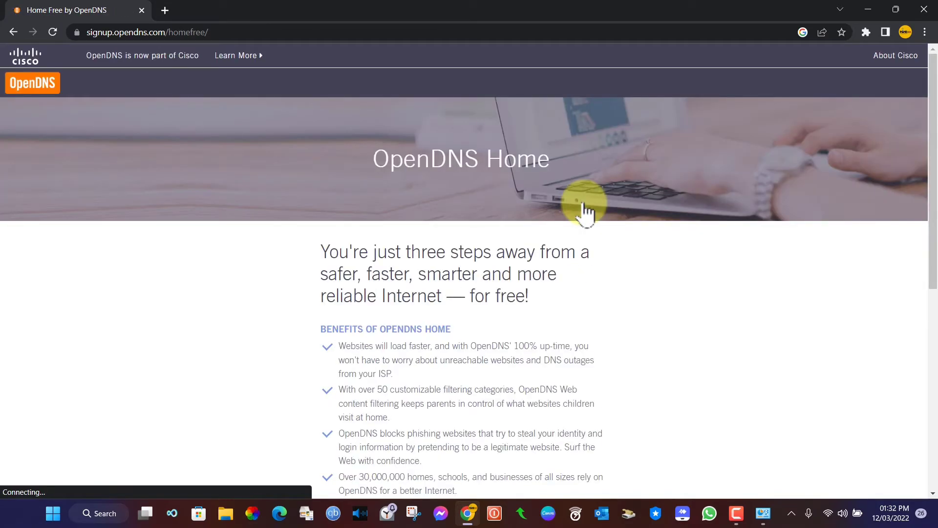
scroll(586, 206, down, 8)
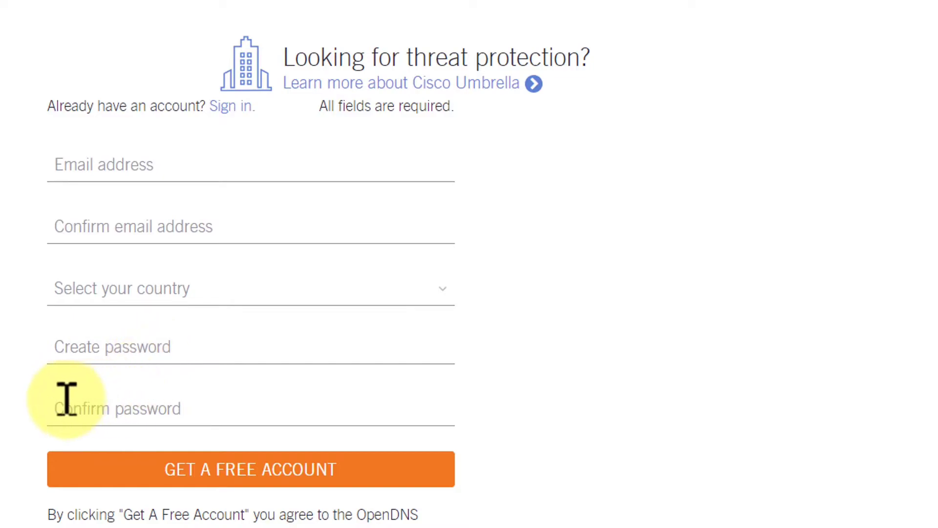
click(227, 348)
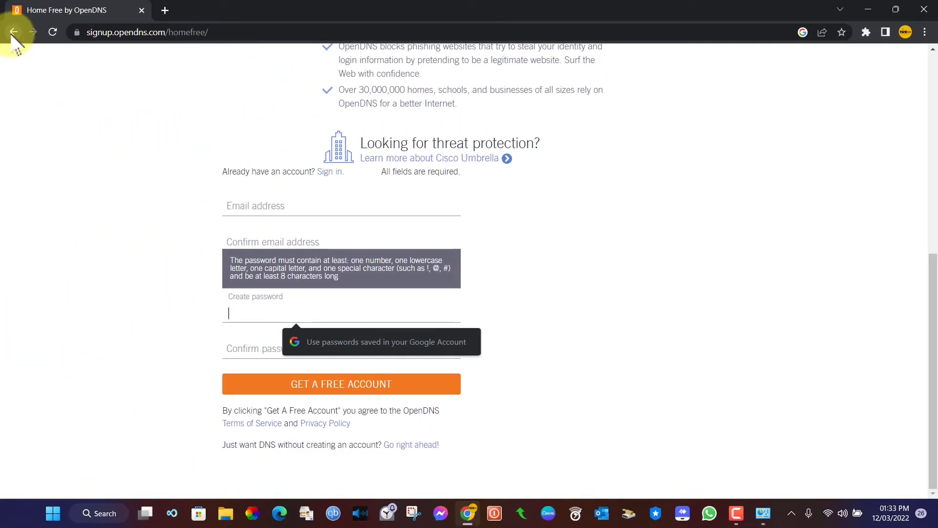
Step: Go back to the OpenDNS homepage, open the login page and log in to the account
click(13, 32)
click(13, 33)
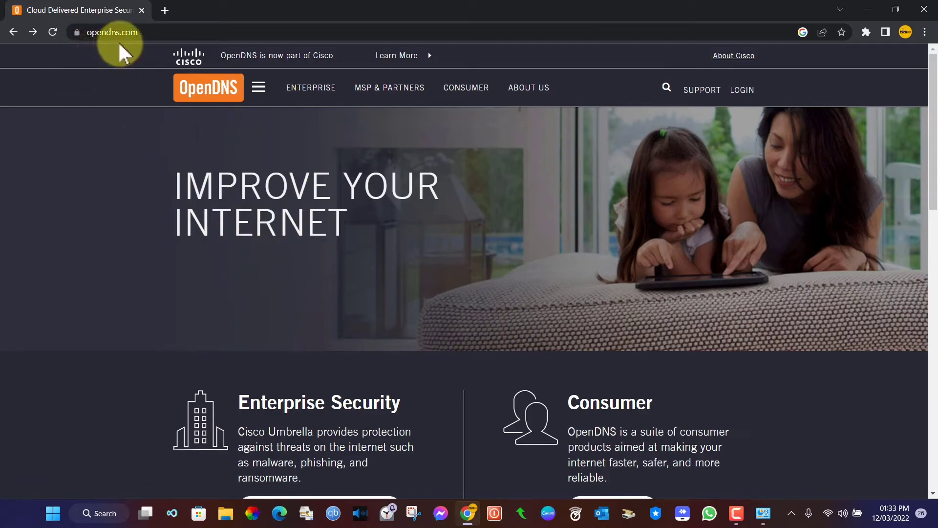
click(747, 90)
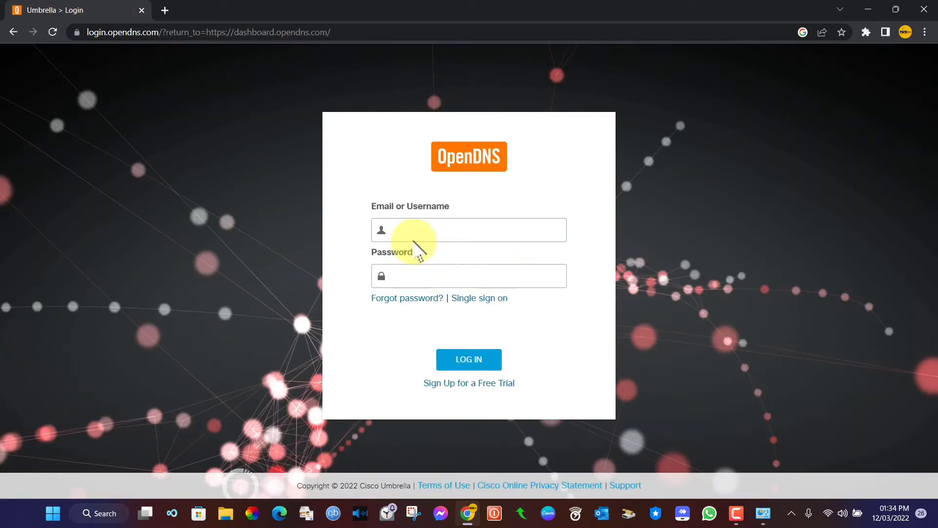
click(425, 229)
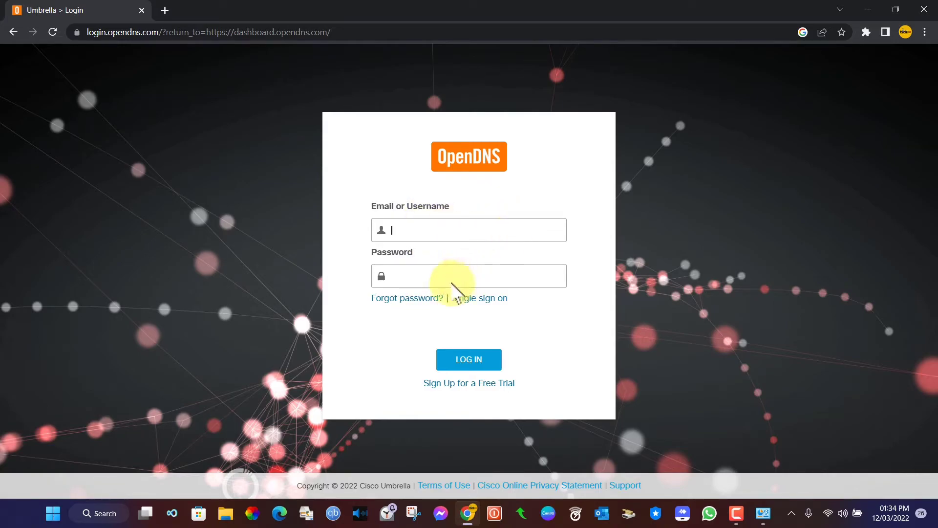
click(475, 366)
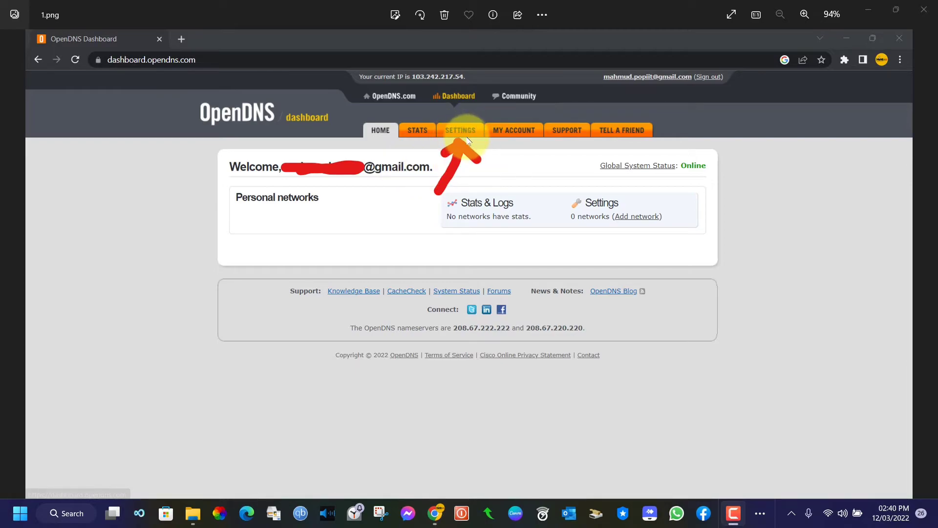
Step: Go through the saved dashboard screenshots on opening the settings, adding a network by IP address and naming it
click(918, 264)
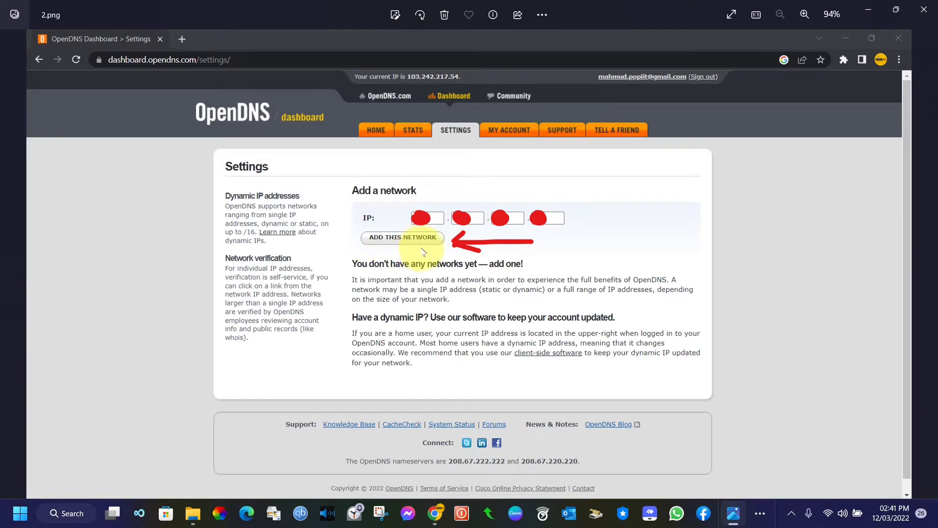
click(924, 261)
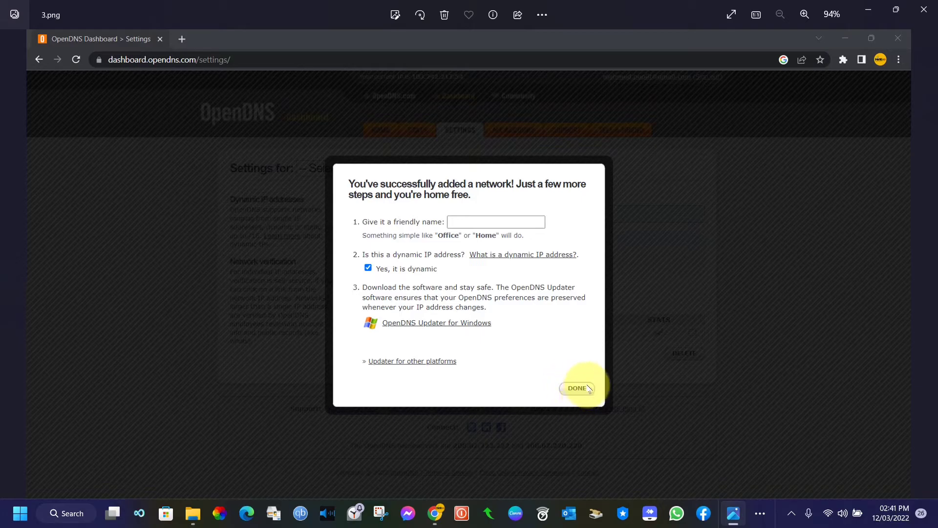
click(928, 268)
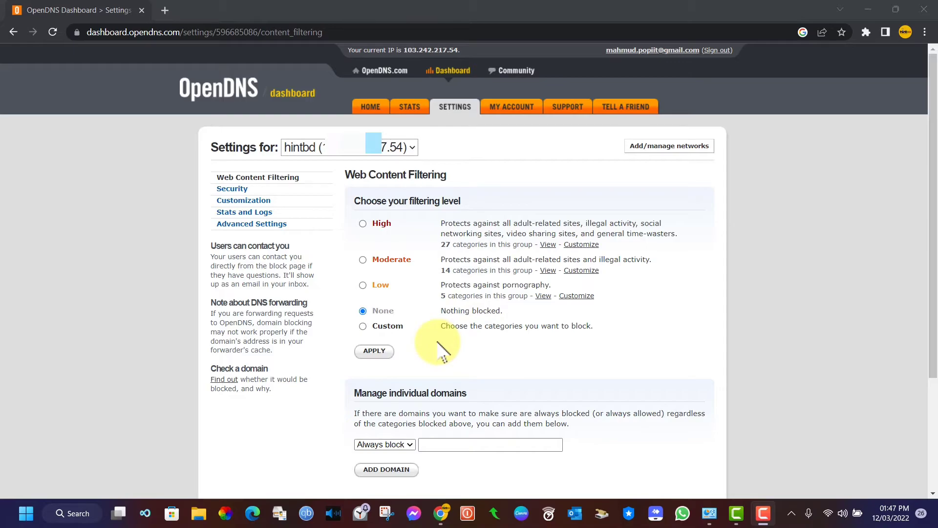
Step: Apply the Moderate web content filtering level to the network
click(363, 260)
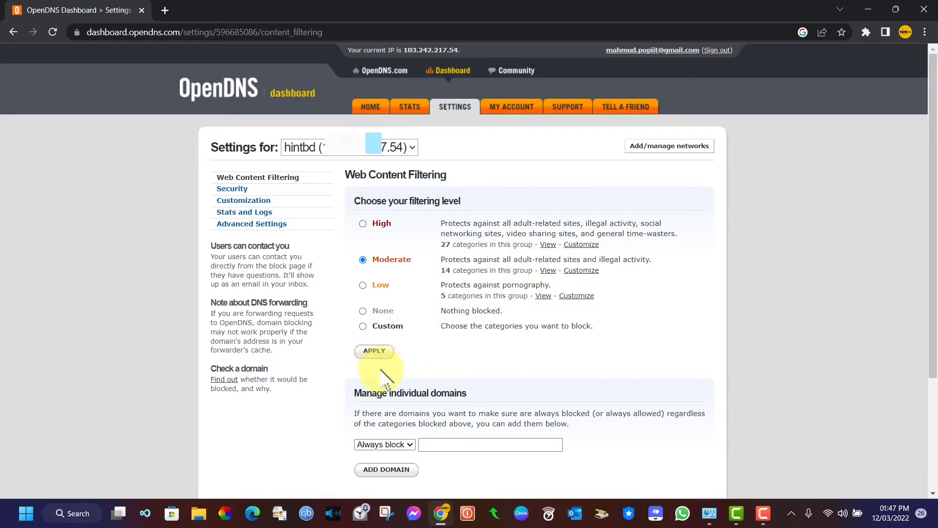
click(378, 352)
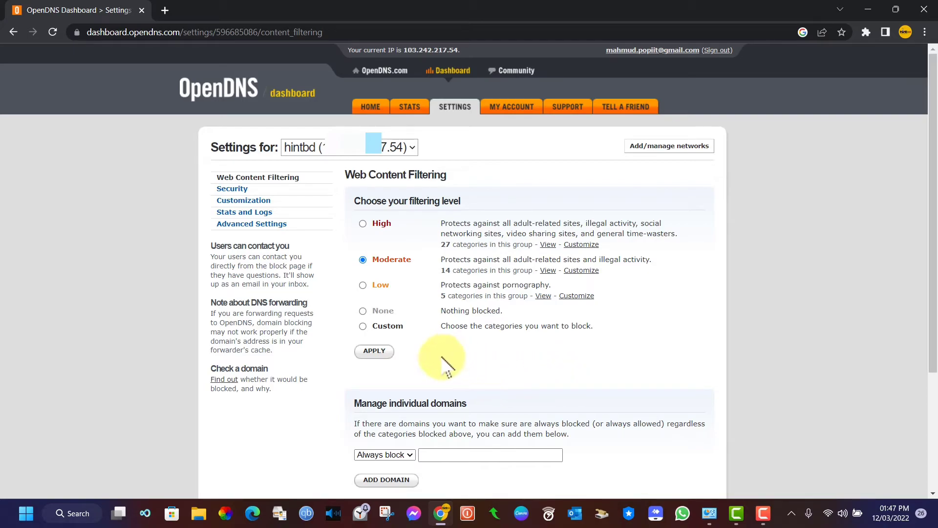
Step: Select the Custom filtering level and review its blockable categories and the individual domain settings
click(363, 326)
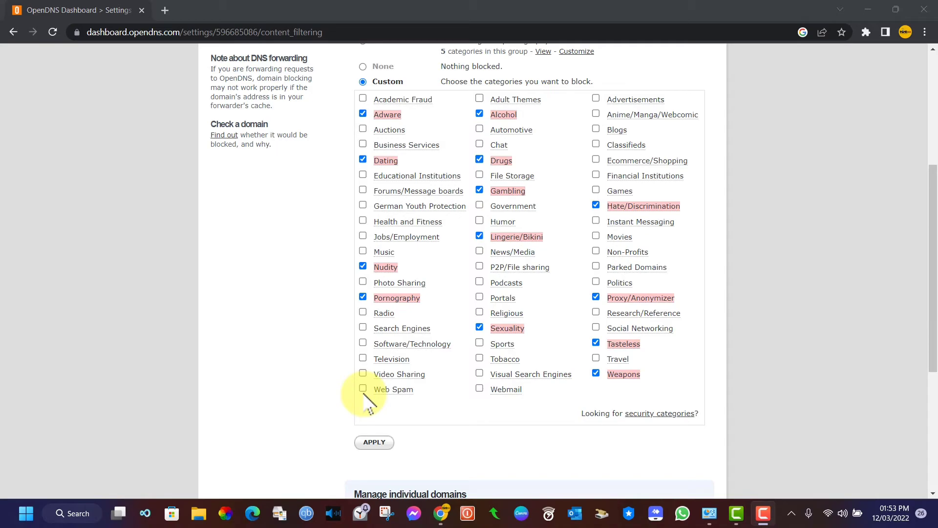
scroll(416, 240, down, 3)
scroll(435, 272, down, 2)
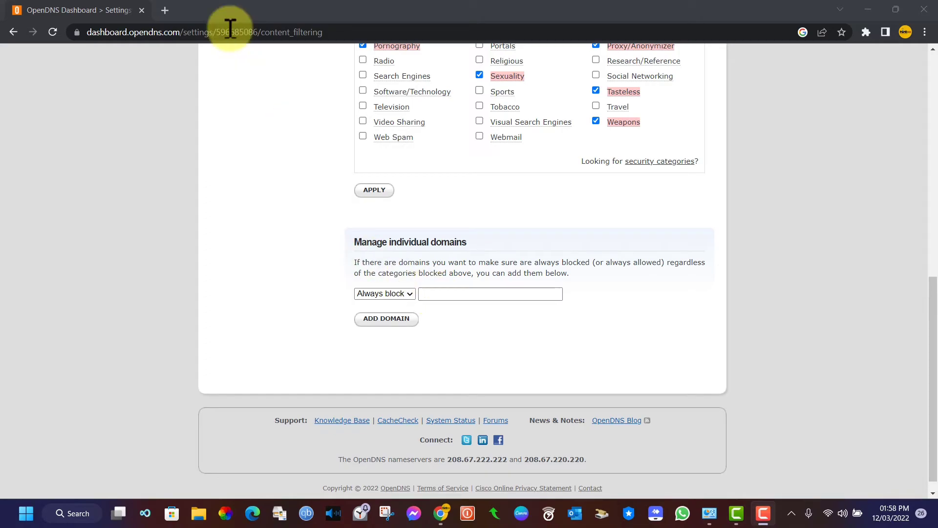
Step: Open goal.com in a new browser tab and copy the site's address
click(165, 10)
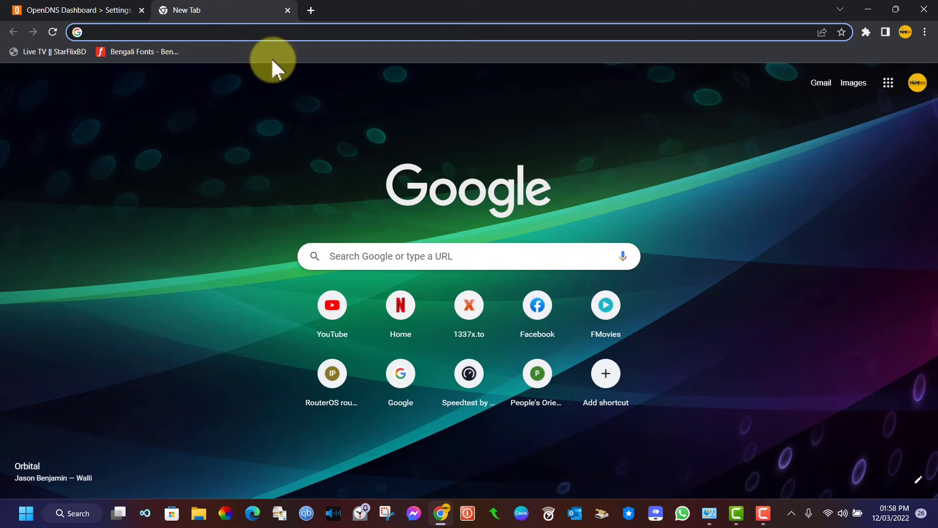
text(goal.com)
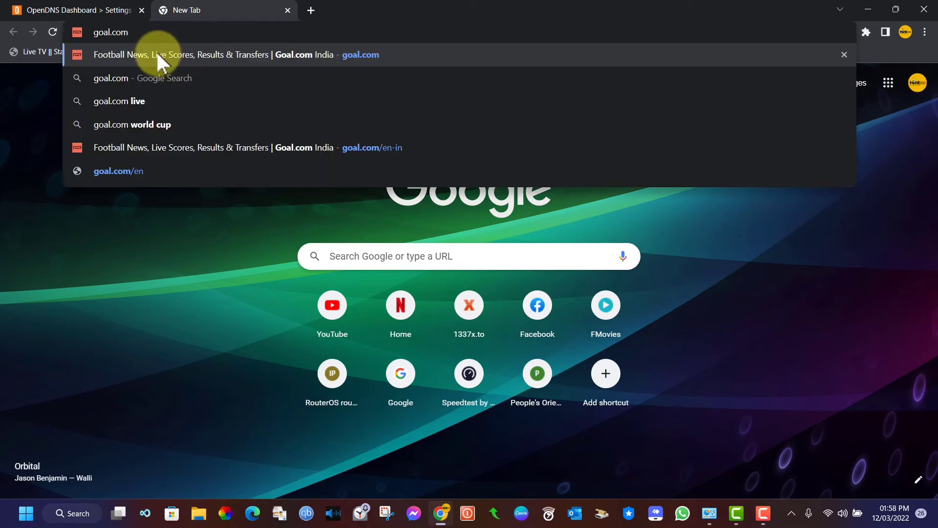
click(156, 53)
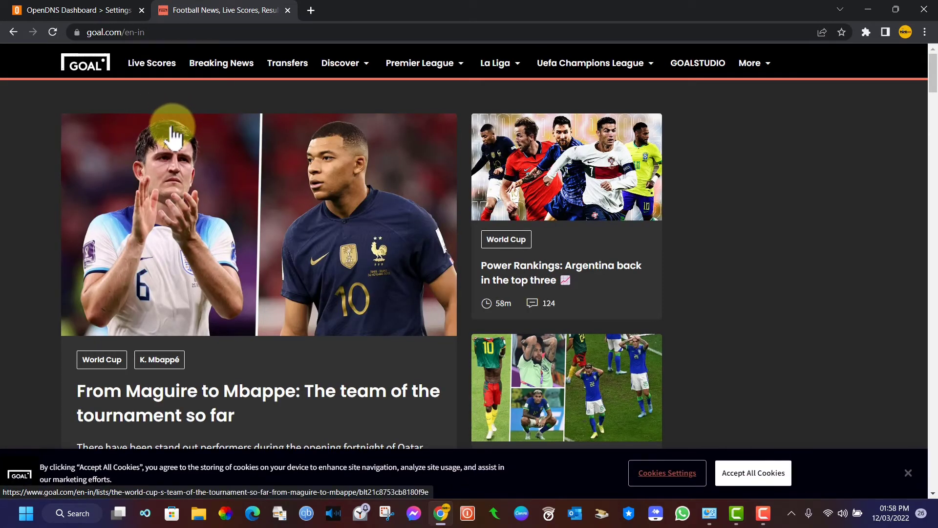
click(161, 32)
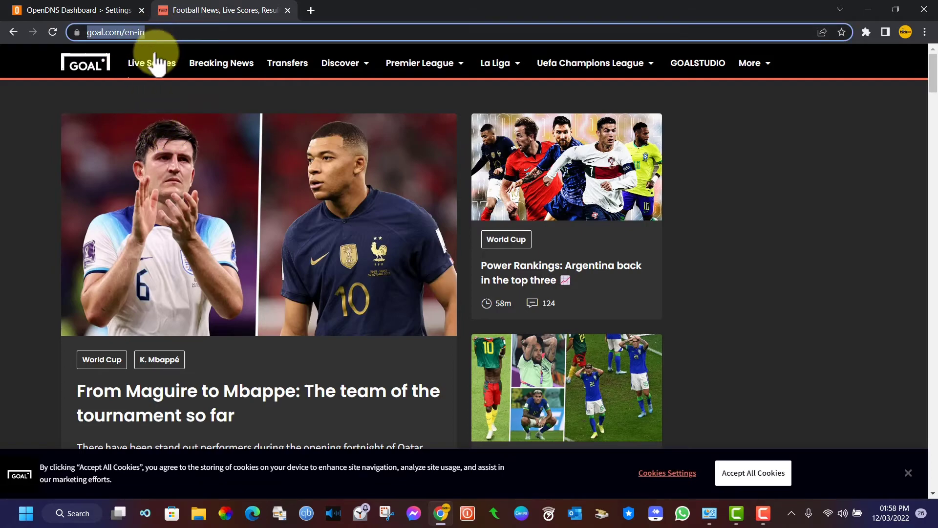
right_click(108, 30)
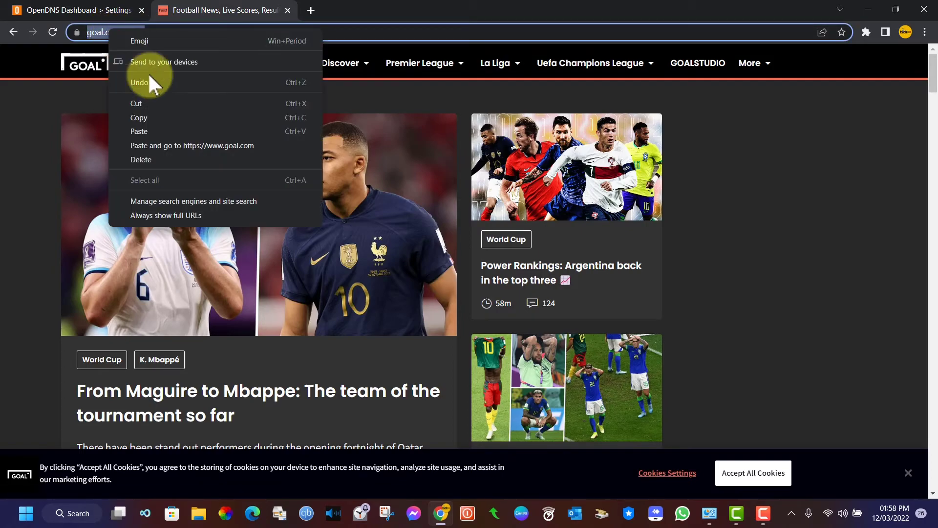
click(159, 118)
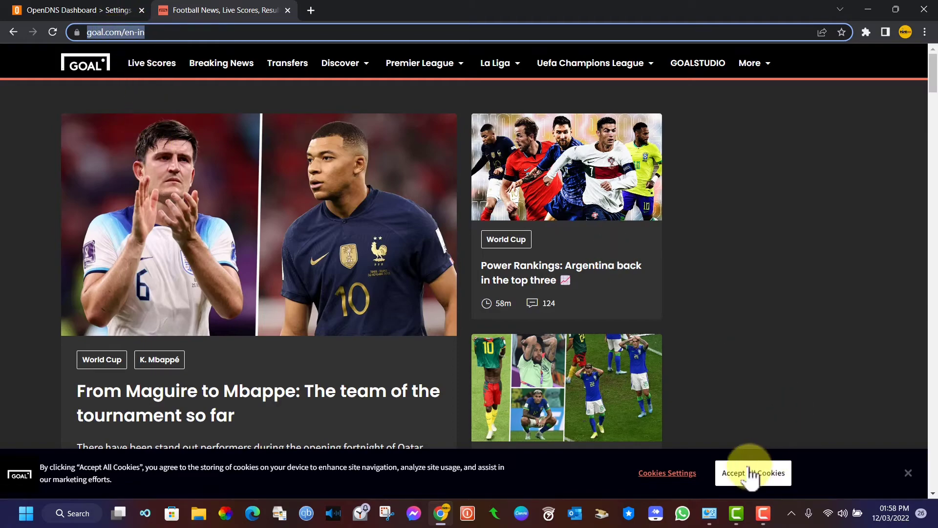
Step: Add goal.com to the always-blocked individual domains in the OpenDNS dashboard, using the all-subdomains suggestion and confirming the addition
click(101, 10)
click(450, 293)
key(ctrl+v)
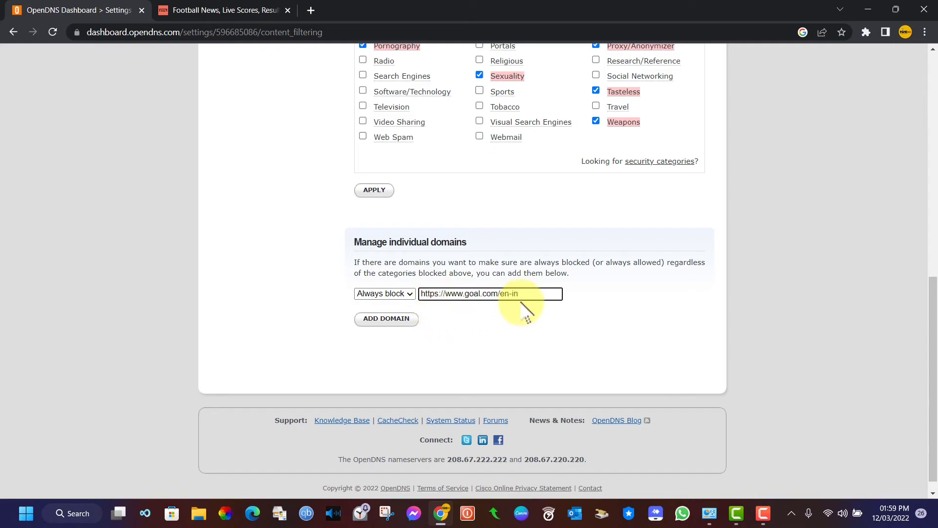
click(396, 320)
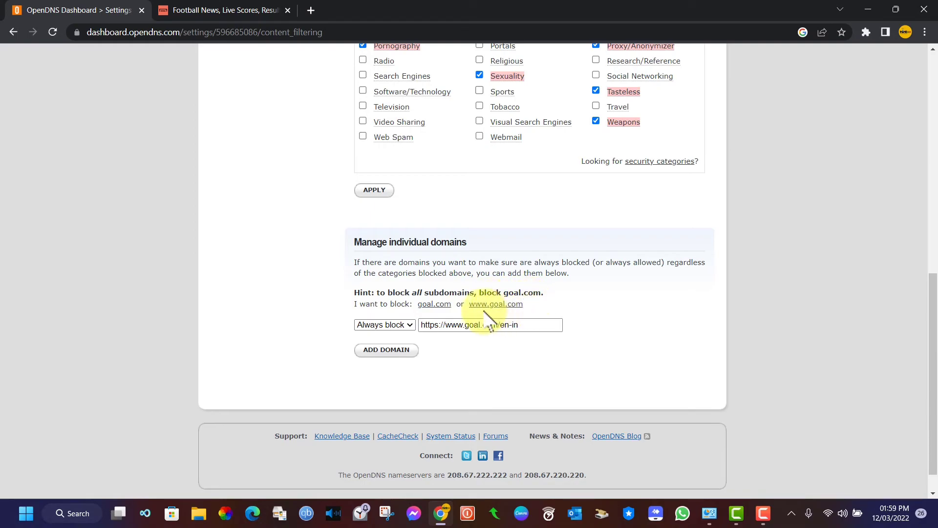
click(435, 307)
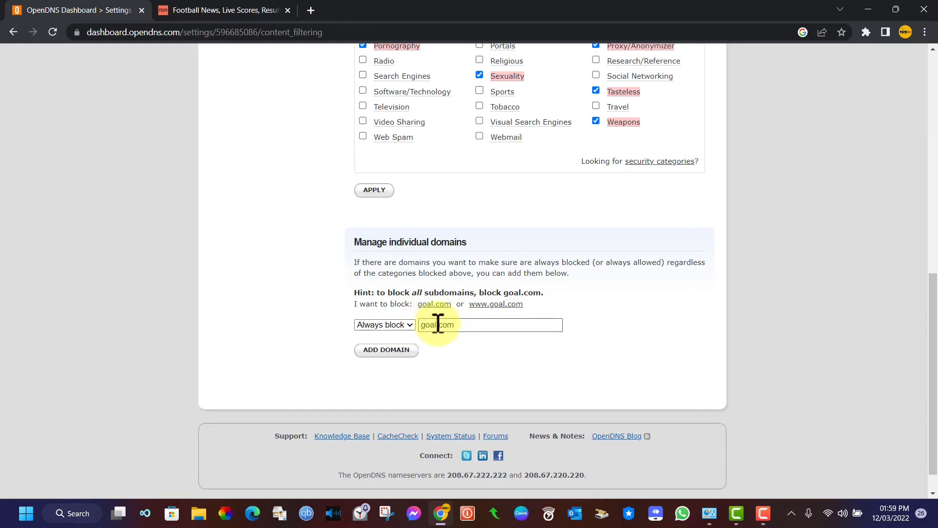
click(398, 351)
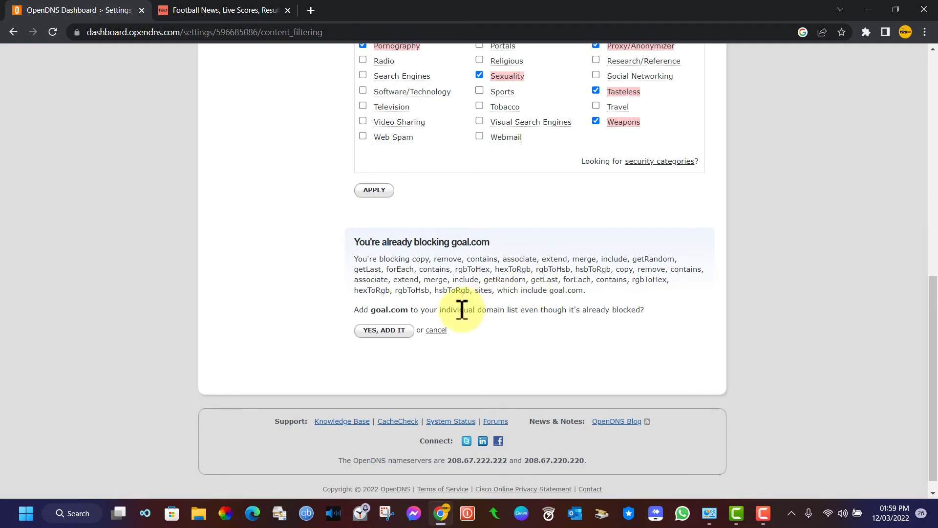
click(383, 335)
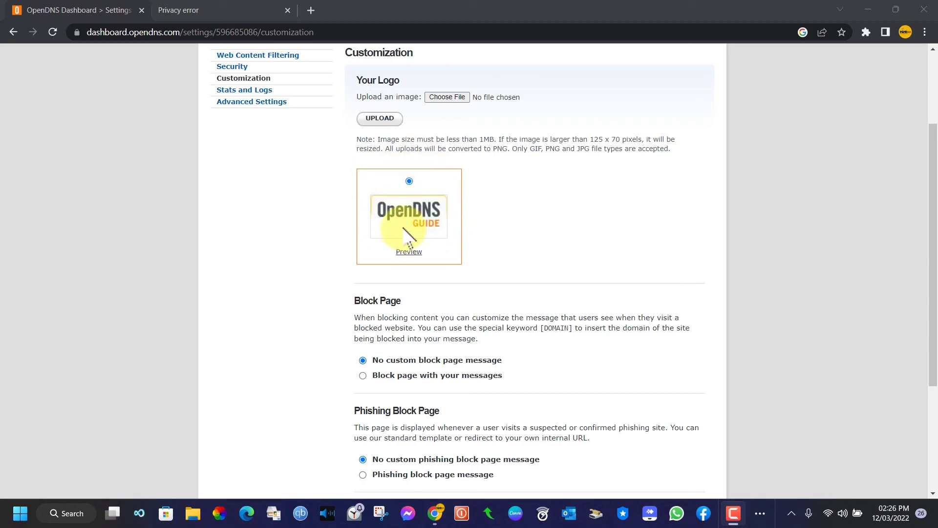
Step: Enable custom block page and phishing block page messages, append "Blocked by Hintbd" to all three messages and apply the customization
scroll(403, 229, down, 3)
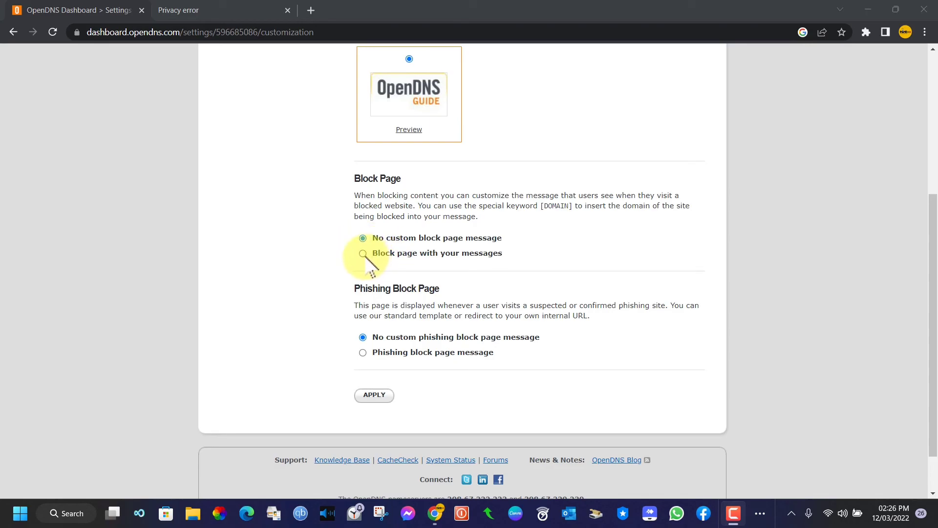
click(364, 253)
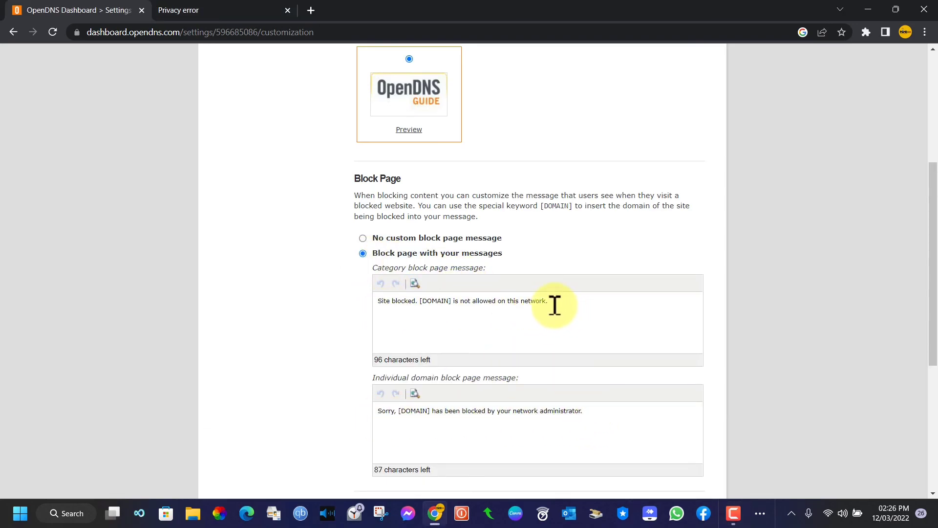
scroll(549, 314, down, 2)
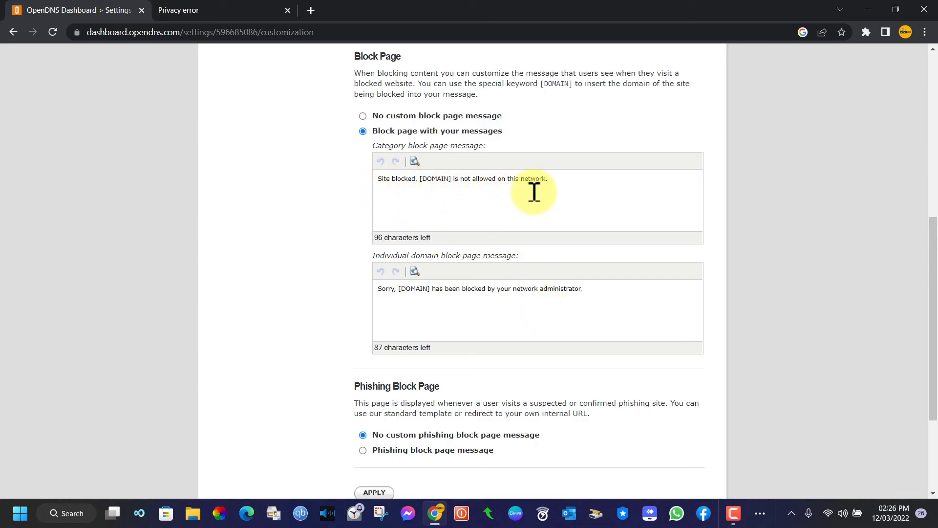
click(557, 181)
key(BackSpace)
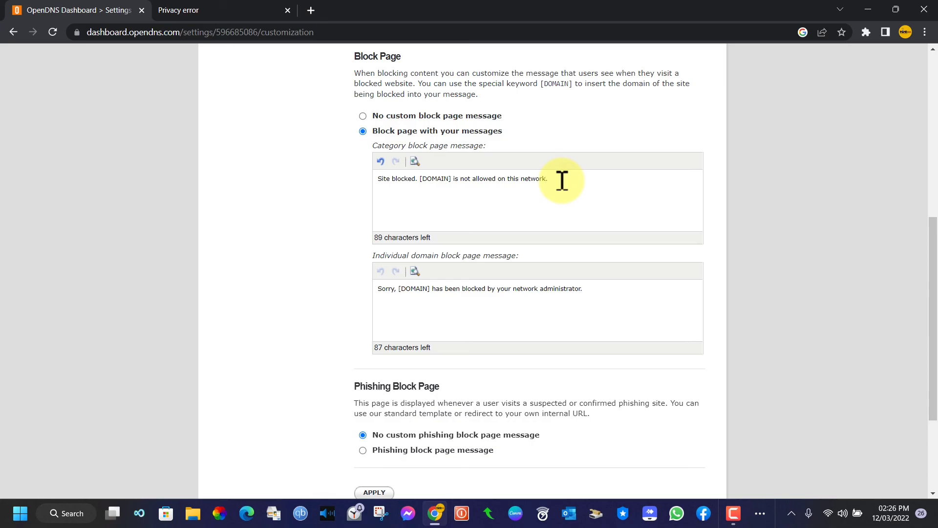
text(Blocked by Hintbd)
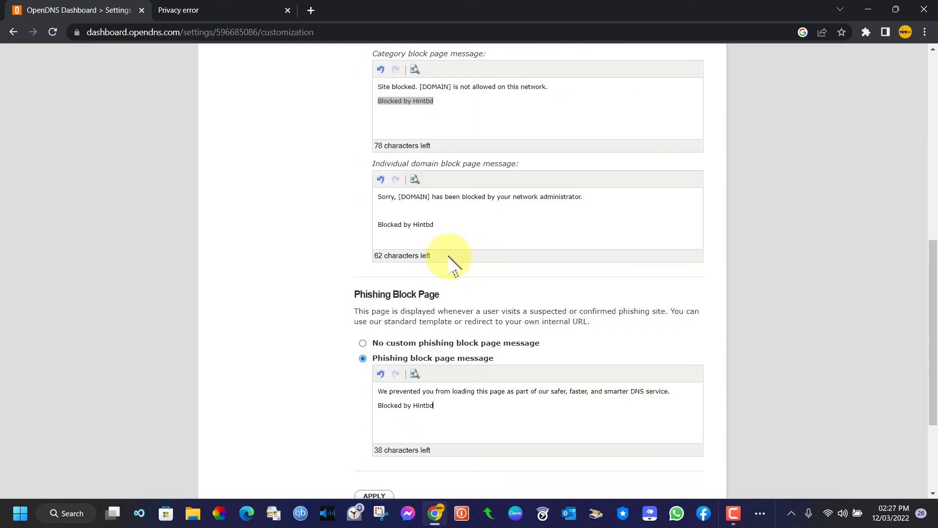
scroll(490, 373, down, 1)
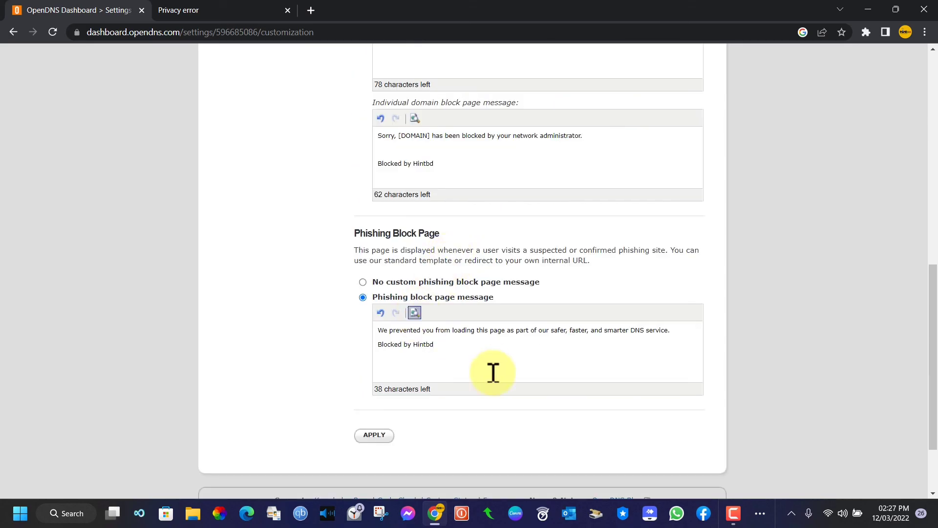
click(376, 437)
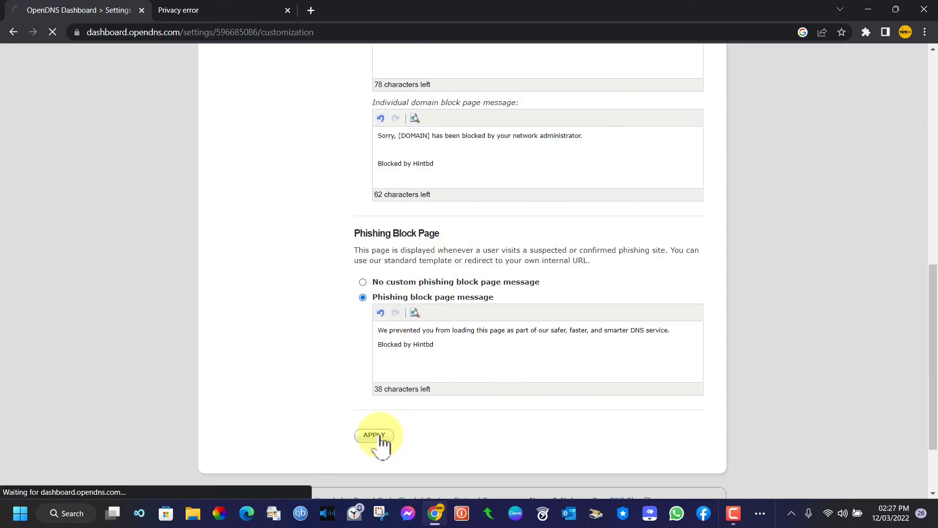
scroll(411, 349, down, 10)
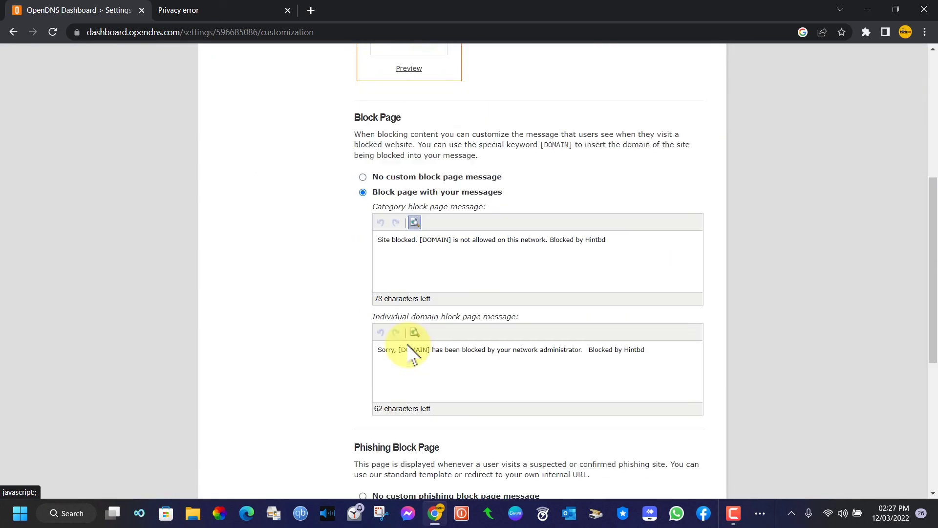
scroll(425, 369, up, 10)
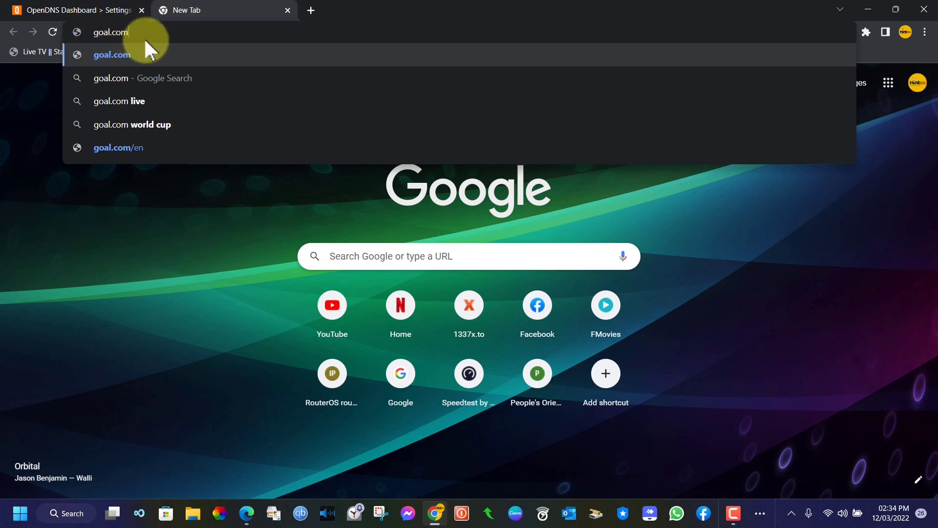
Step: Visit goal.com in a new tab to test the block and examine the message on the page shown
key(Return)
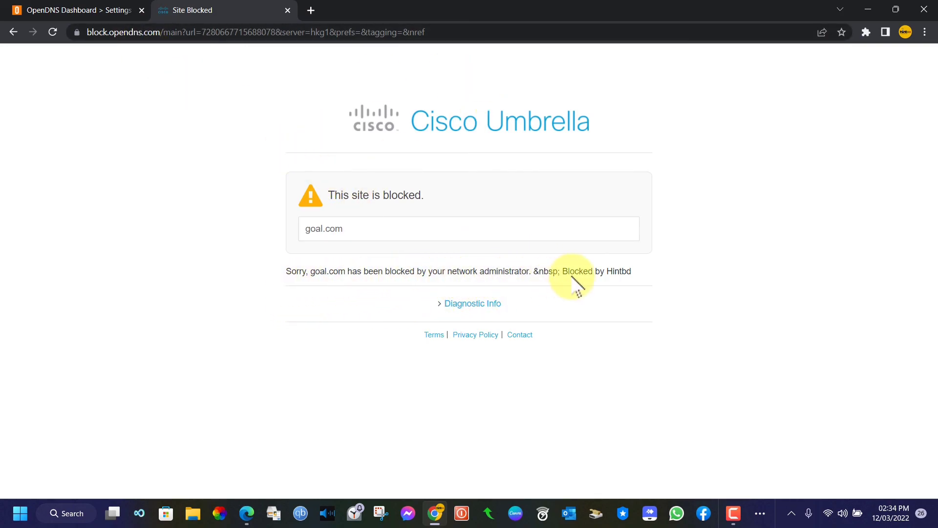
drag(562, 271, 655, 276)
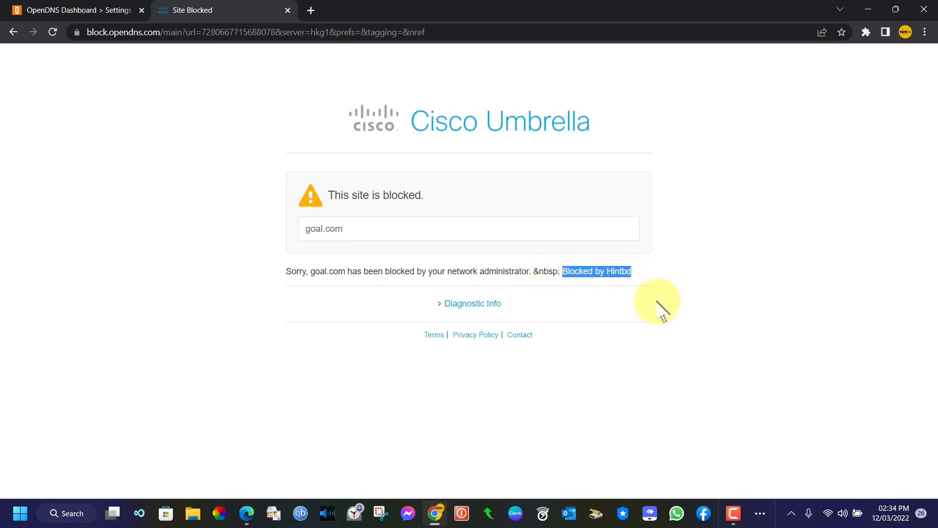
drag(289, 270, 649, 269)
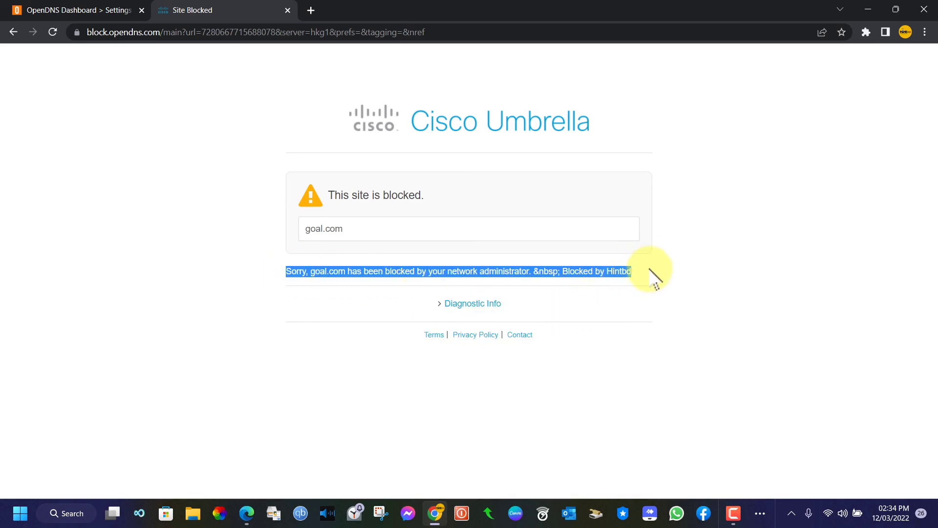